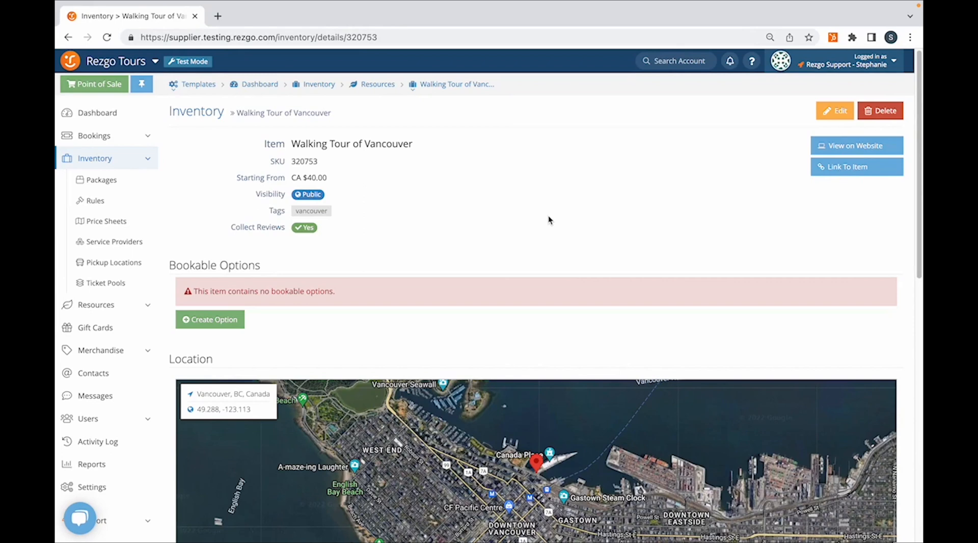
Step: Create a bookable option named Morning Tour with a duration of 3 hours and 2 to 6 guests
click(208, 319)
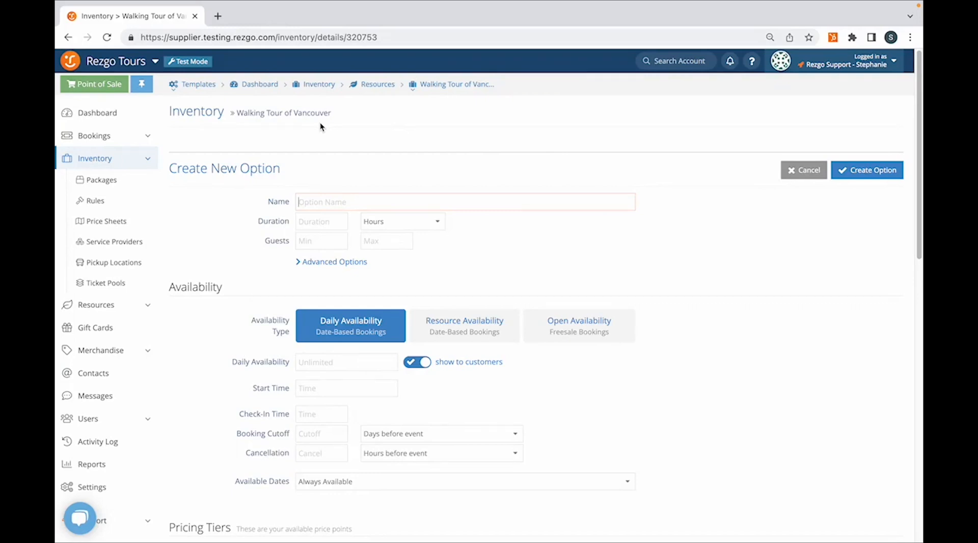
text(Morning Tour)
click(309, 221)
text(3)
click(316, 242)
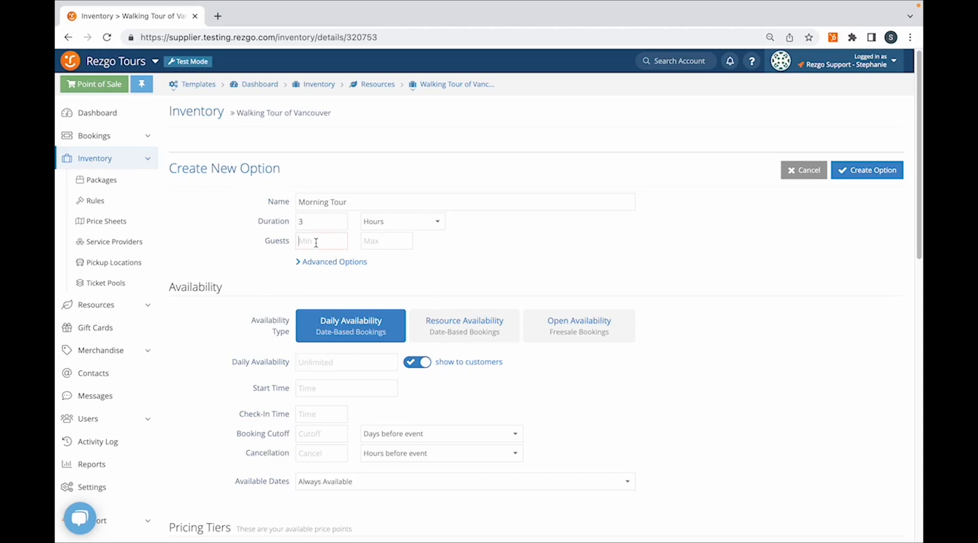
text(2)
click(364, 241)
text(6)
Step: Expand the option's advanced settings and view the choices for the booking status
click(336, 267)
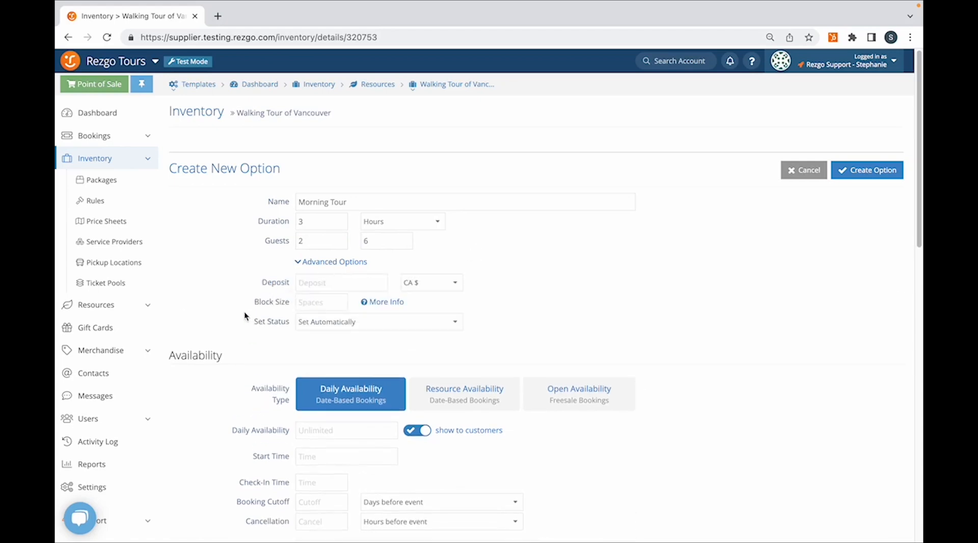
click(321, 327)
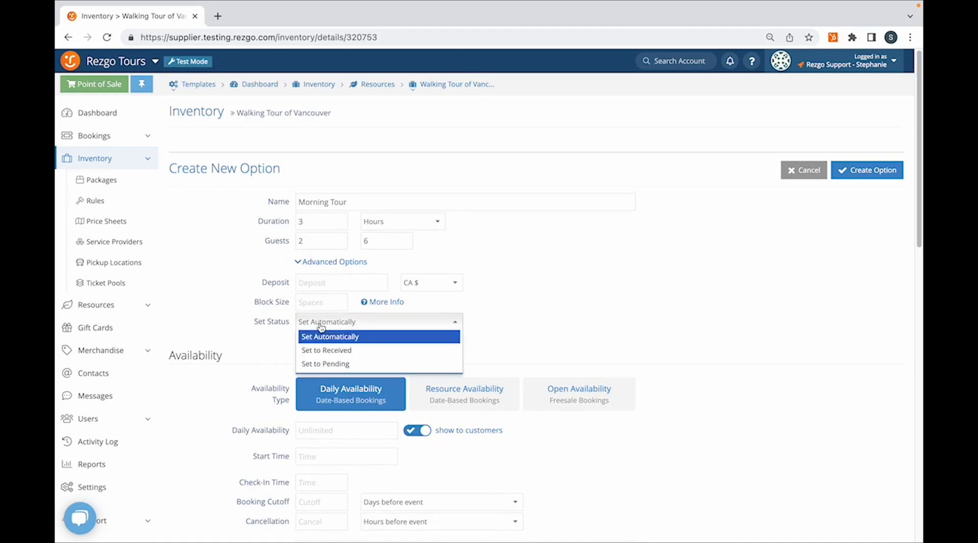
click(248, 263)
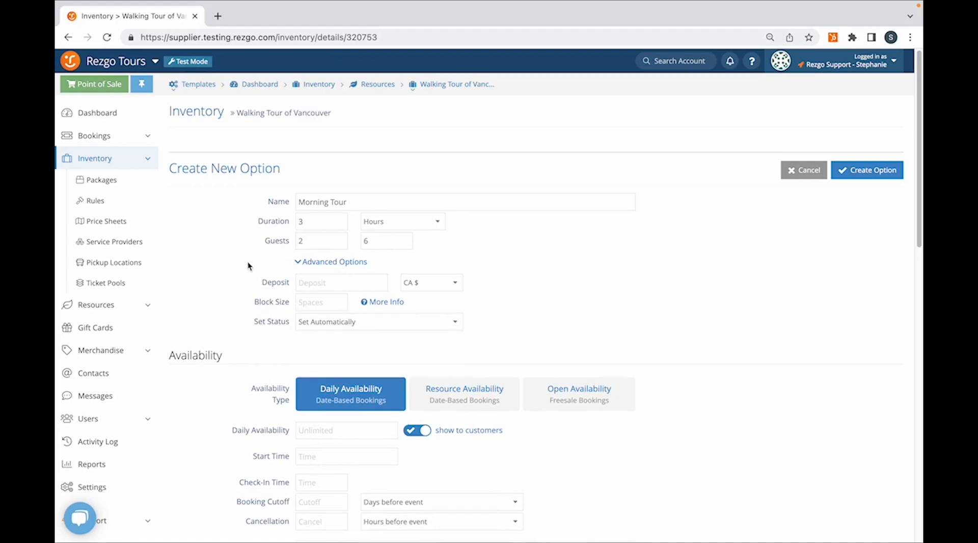
Step: Switch the availability type to Open Availability and set both current and total availability to 100
scroll(541, 340, down, 3)
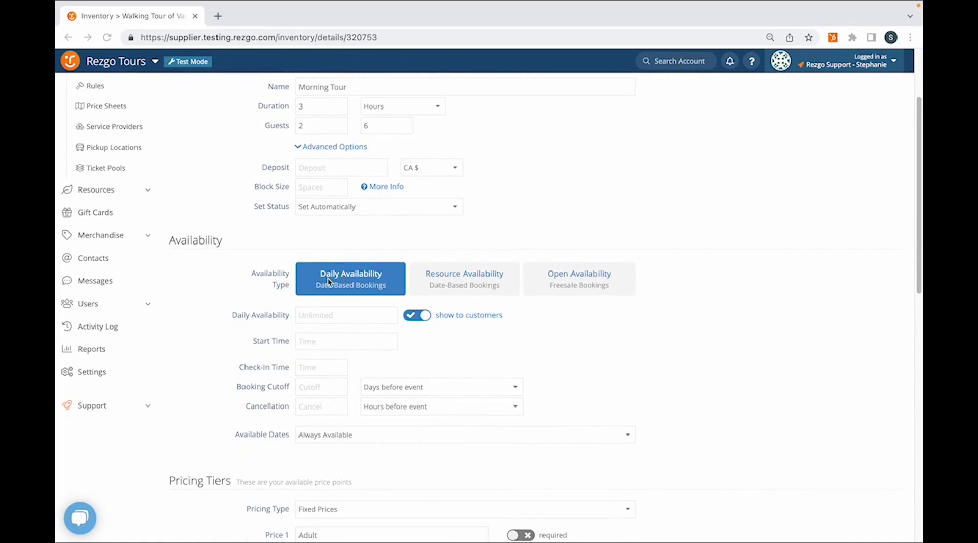
click(455, 283)
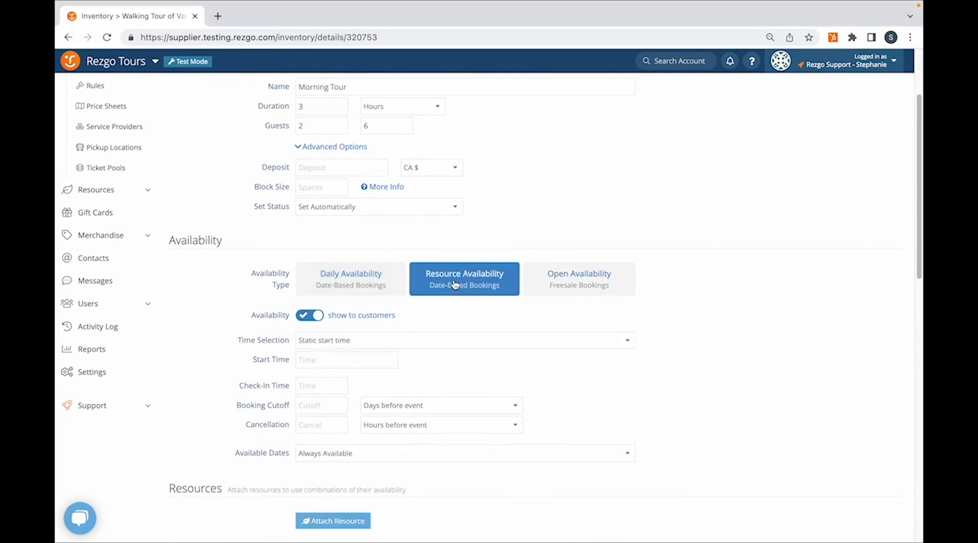
click(560, 288)
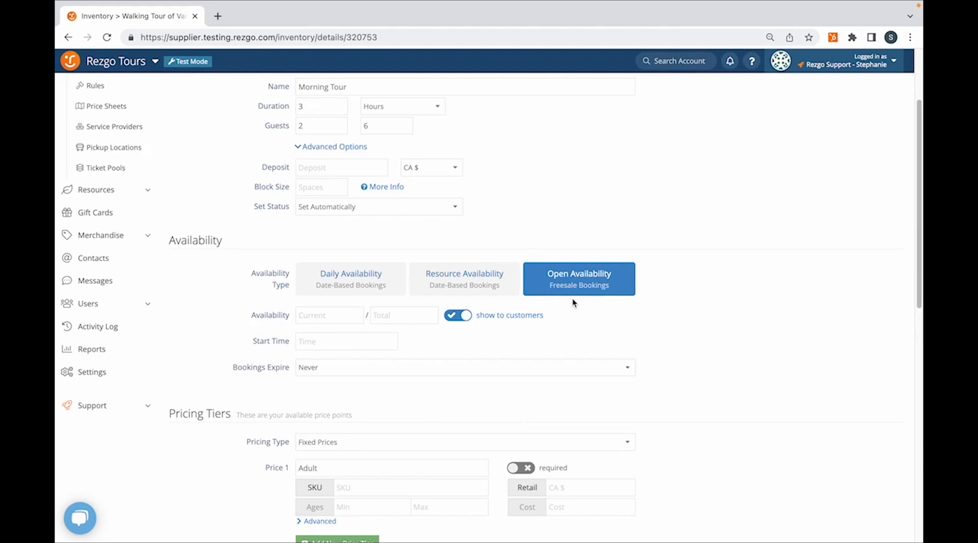
click(347, 316)
text(100)
click(399, 315)
text(100)
Step: Set the option's start time to 9:00 AM
click(325, 342)
click(313, 295)
text(10)
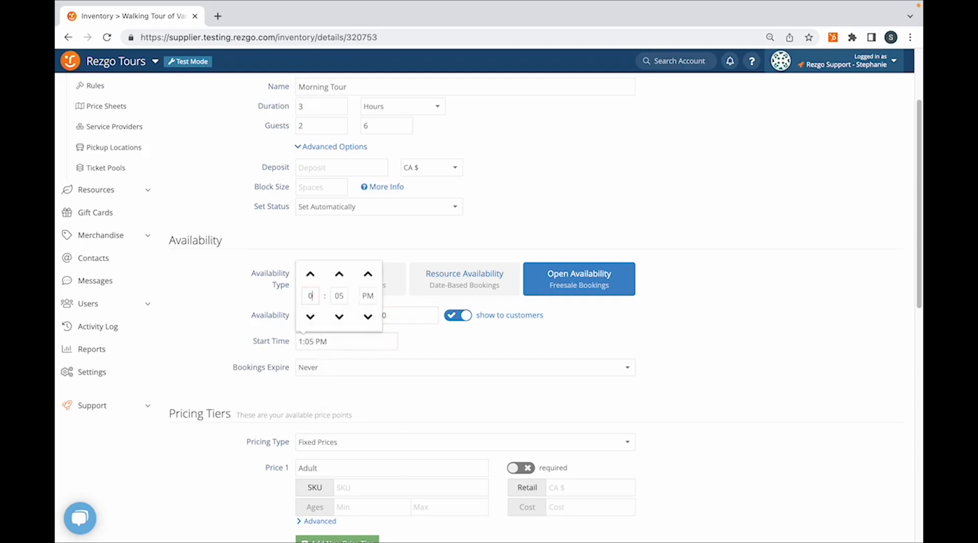
key(Tab)
text(0)
click(368, 316)
click(445, 329)
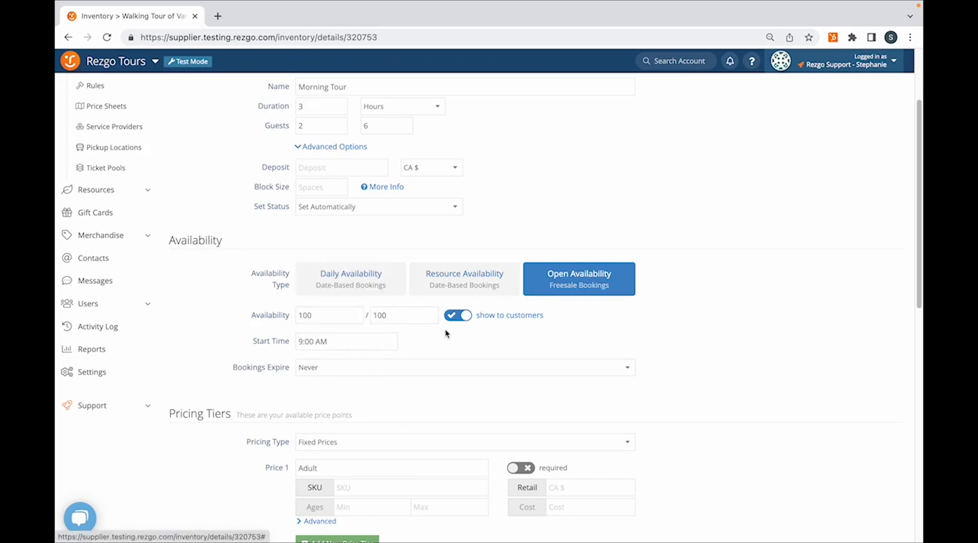
Step: Set bookings to expire 30 days after purchase
click(320, 373)
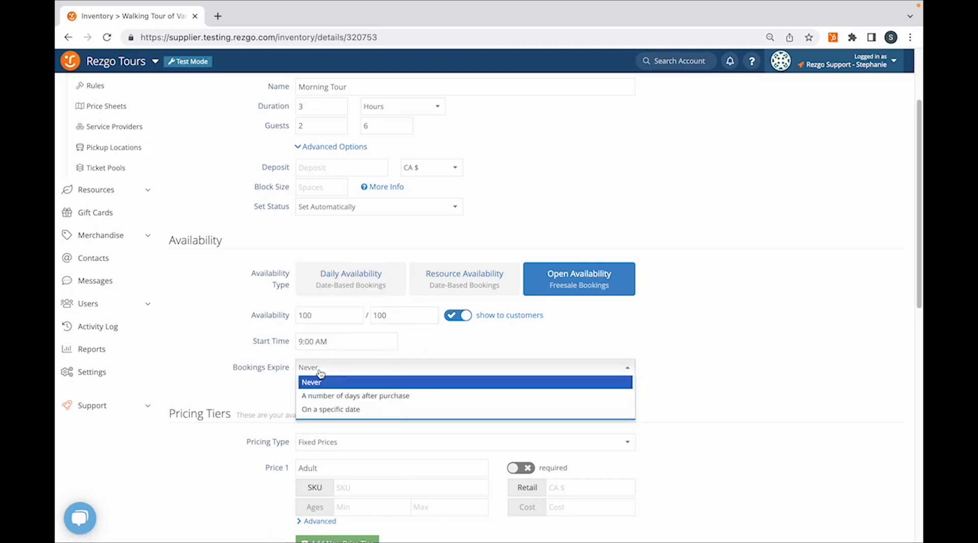
click(321, 397)
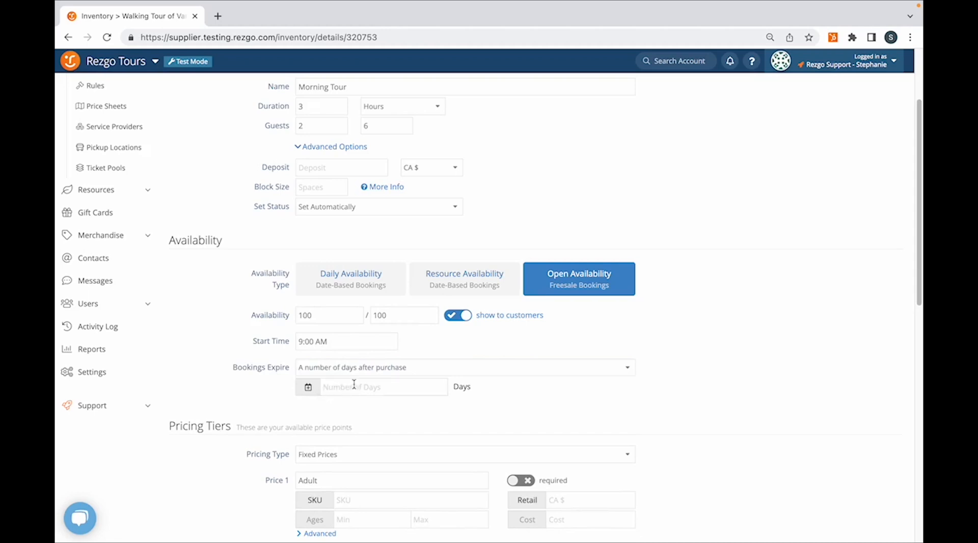
text(30)
Step: Set bookings to expire on the specific date 2022-09-30
click(376, 374)
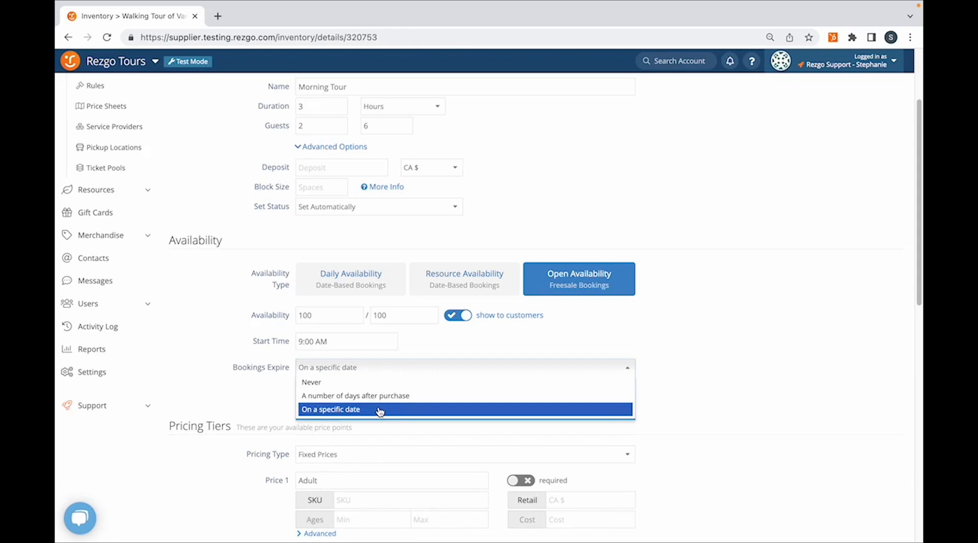
click(380, 411)
click(377, 386)
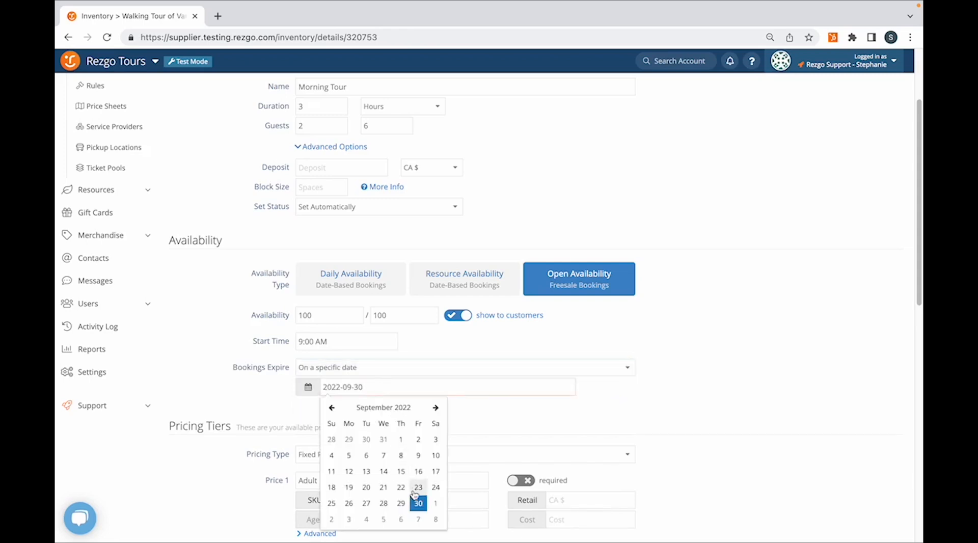
click(420, 503)
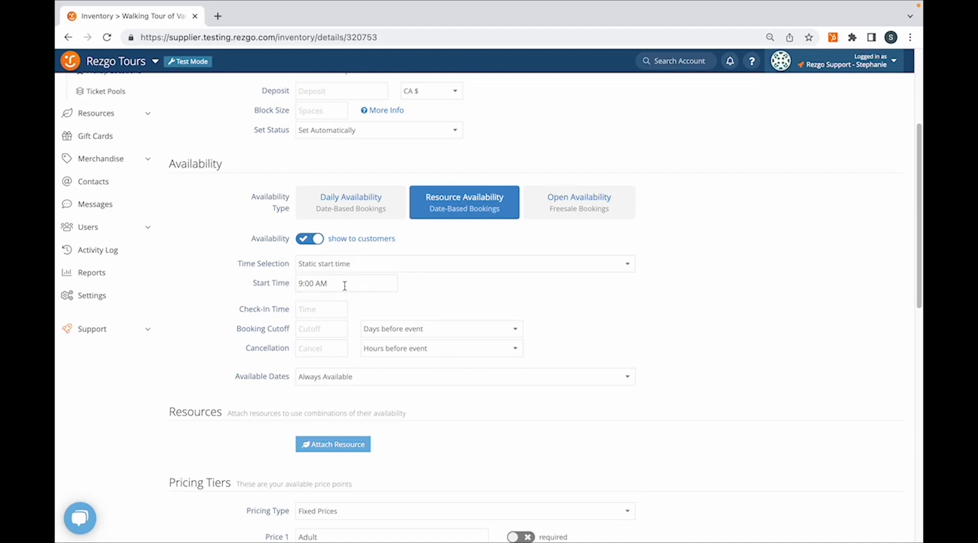
Step: Under Resource Availability, let the user select a start time within a range from 8:00 AM to 5:00 PM
click(356, 263)
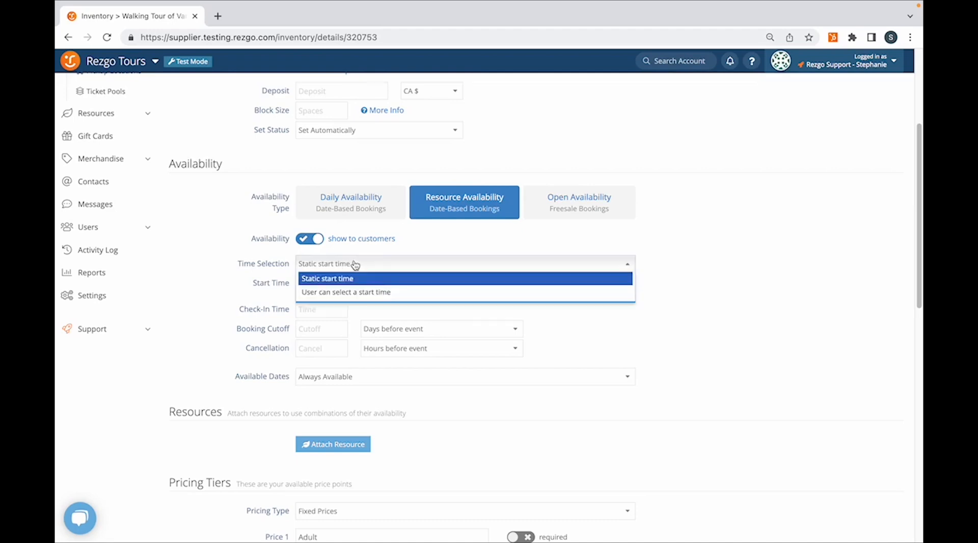
click(341, 290)
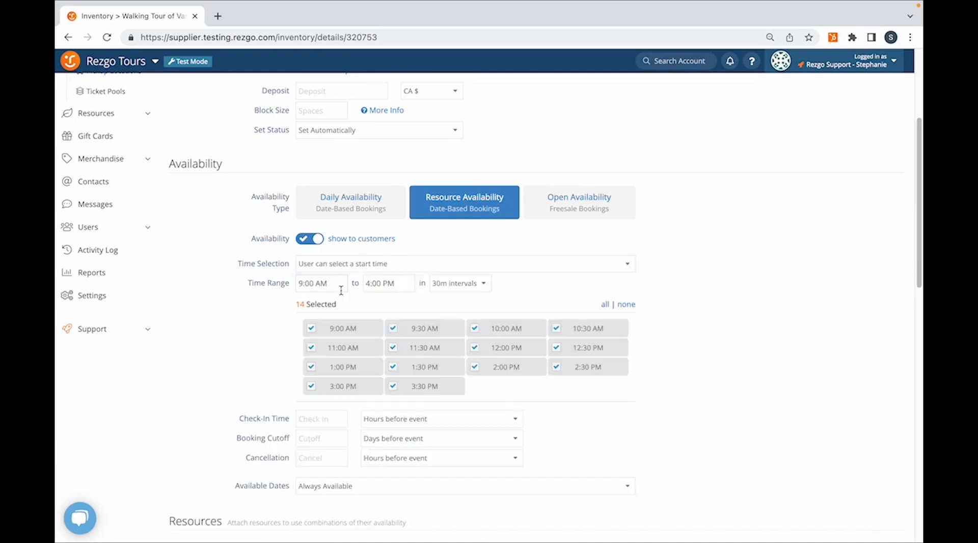
click(314, 283)
click(311, 350)
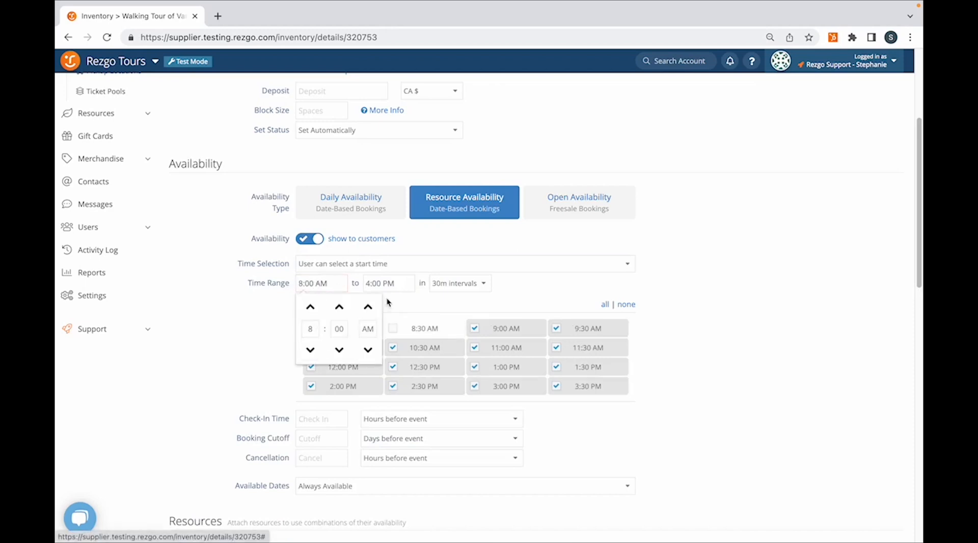
click(388, 283)
click(384, 312)
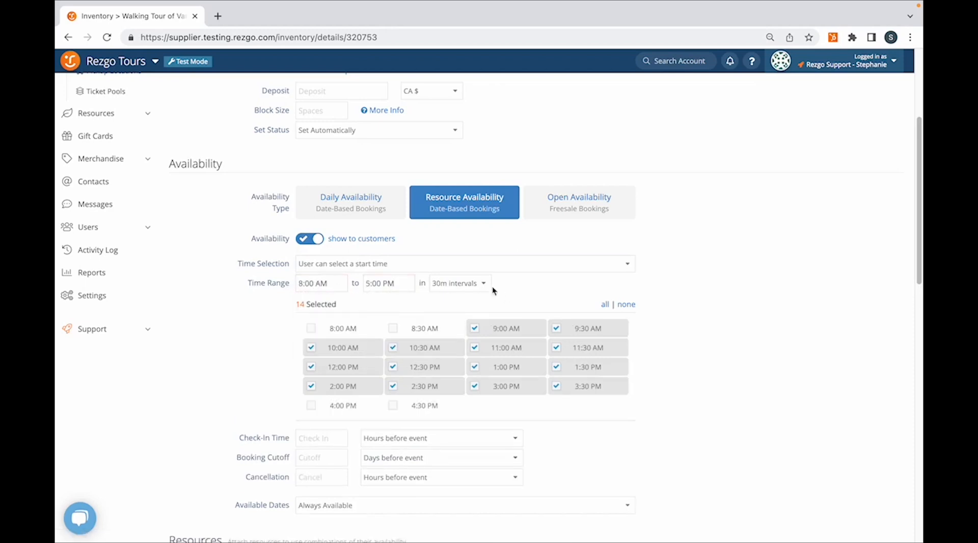
Step: Set the start times to 60-minute intervals and include the 8:00 AM and 4:00 PM slots
click(480, 286)
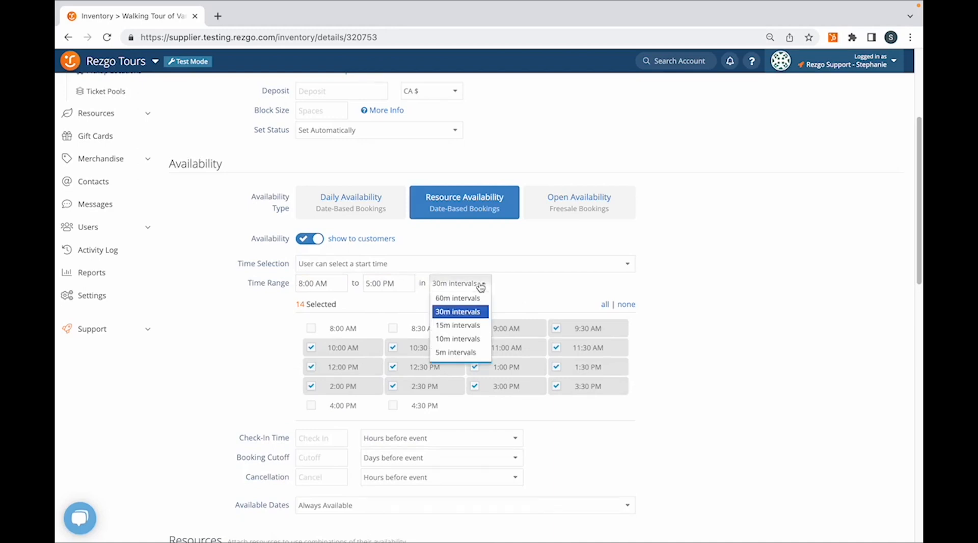
click(457, 298)
click(312, 329)
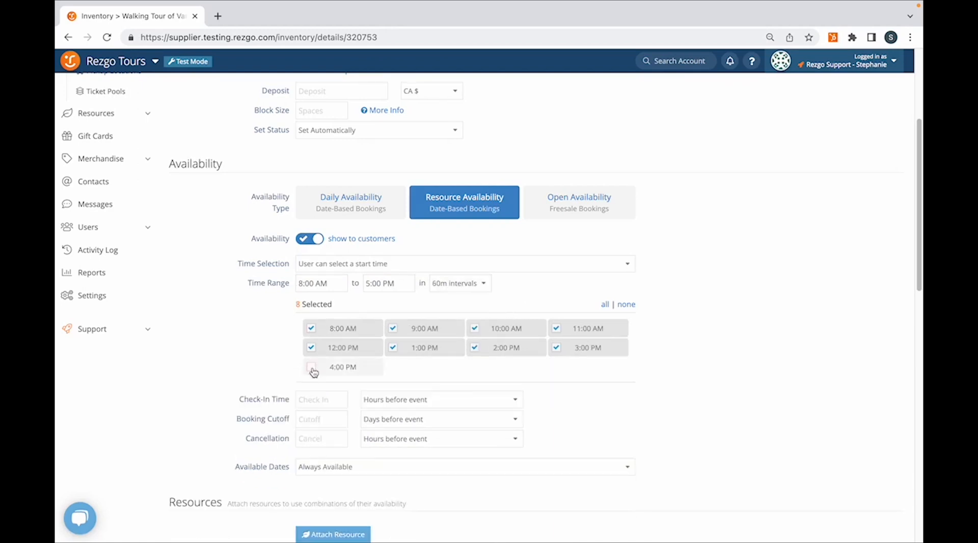
click(311, 366)
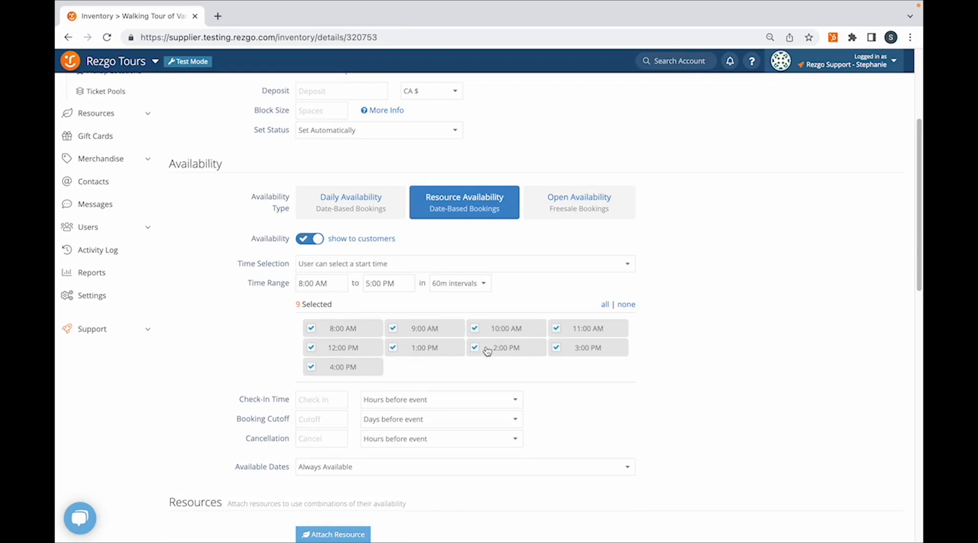
Step: Set the start times to 30-minute intervals and select all slots except 11:00 AM, 12:30 PM and 2:00 PM
click(458, 283)
click(465, 310)
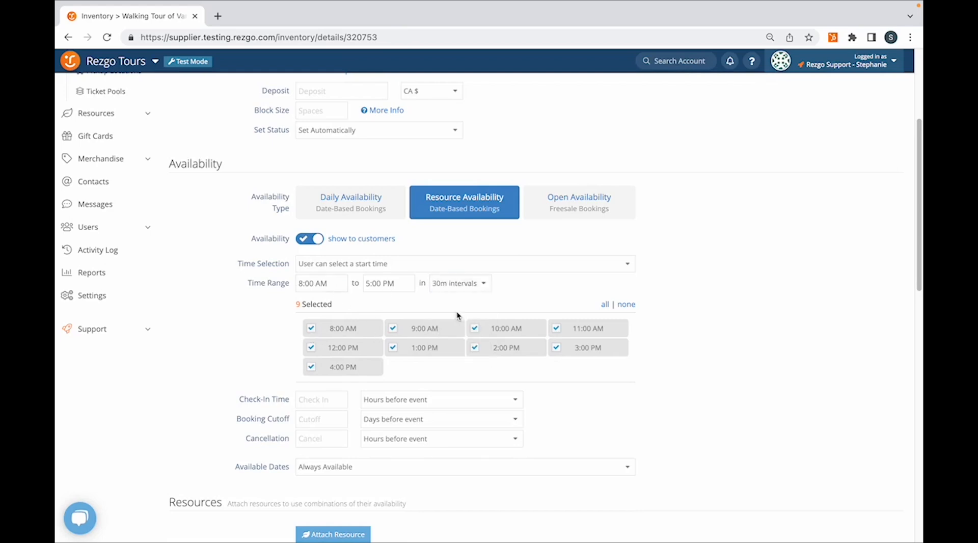
click(605, 304)
click(470, 354)
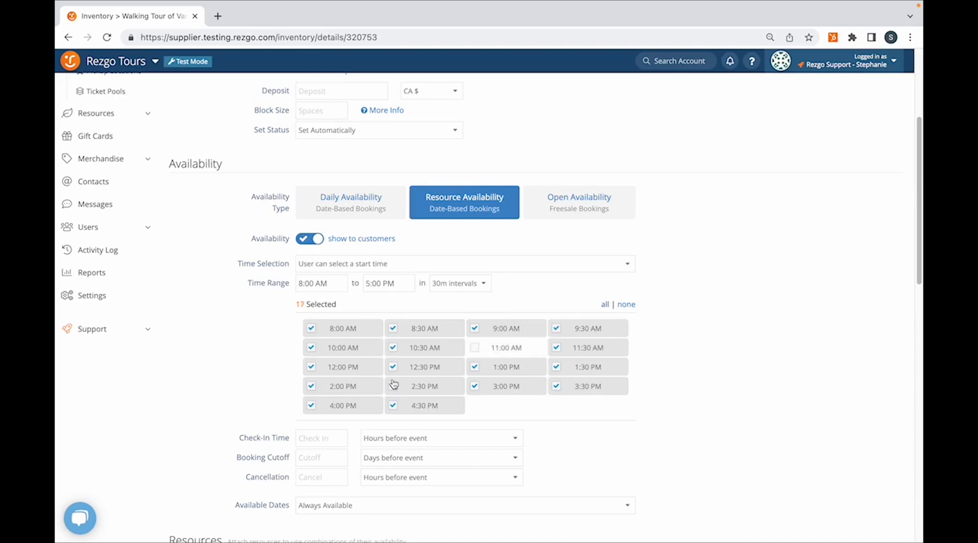
click(393, 368)
click(379, 386)
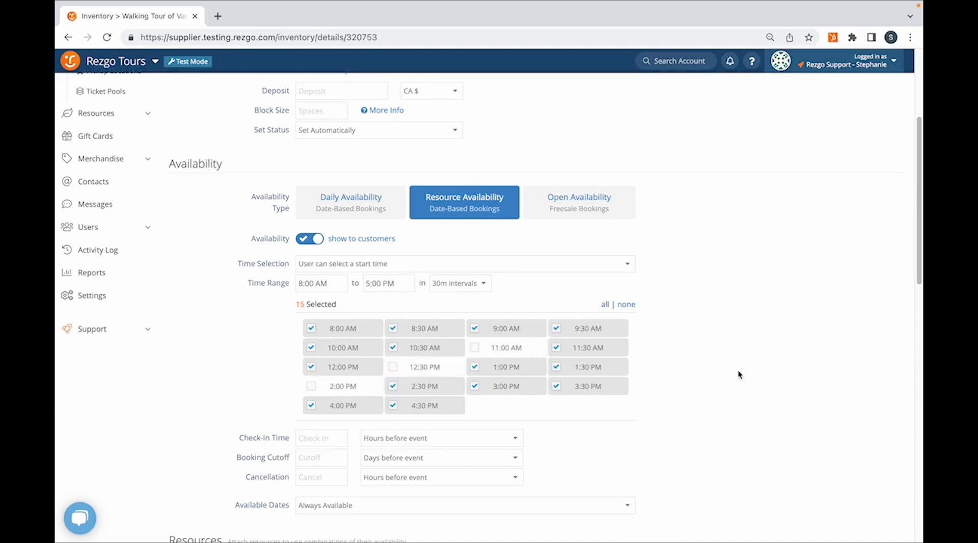
Step: View the list of resources that can be attached to the option, and close it without attaching any
scroll(611, 397, down, 1)
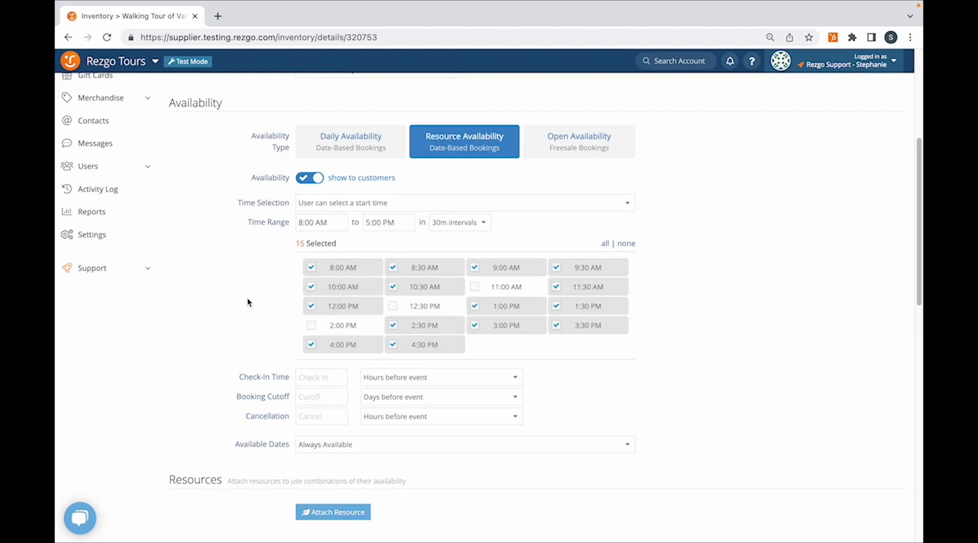
scroll(247, 297, down, 1)
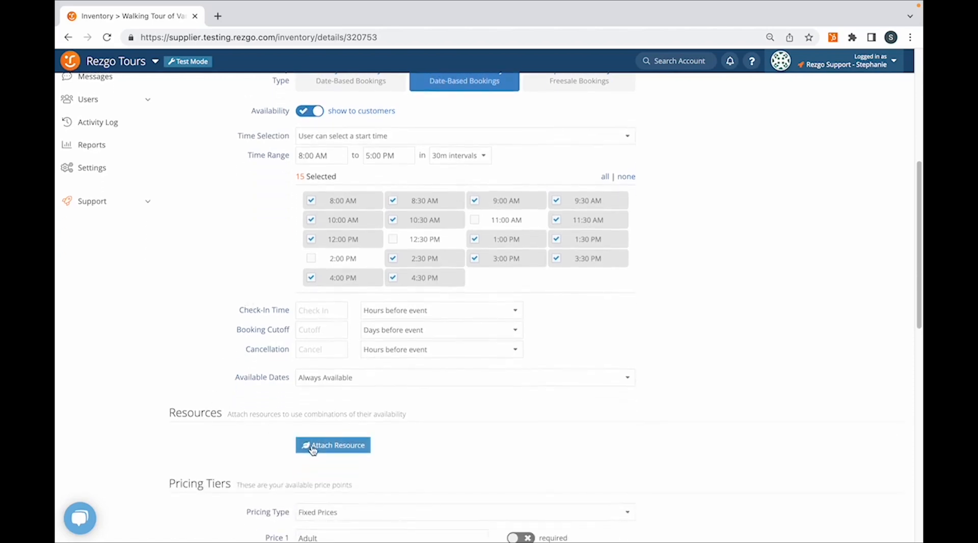
click(313, 448)
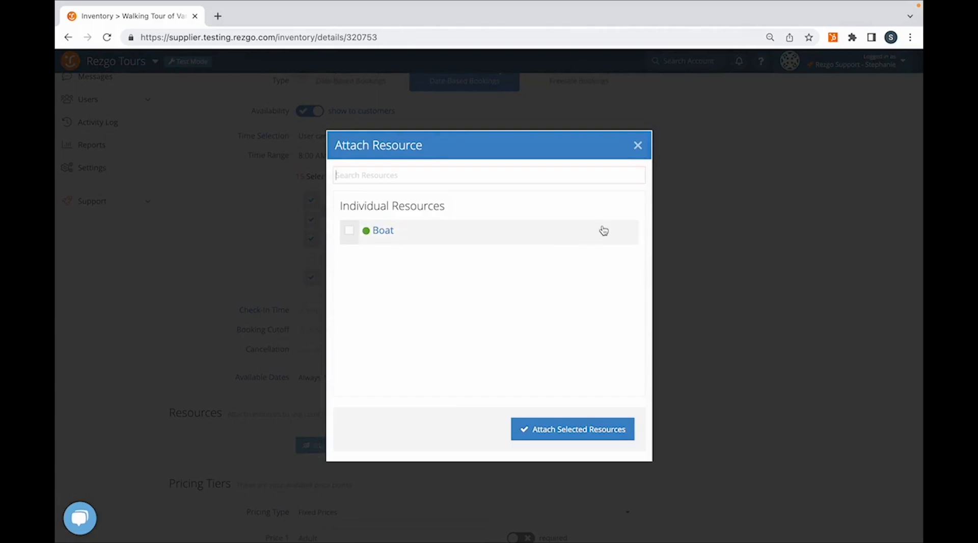
click(638, 148)
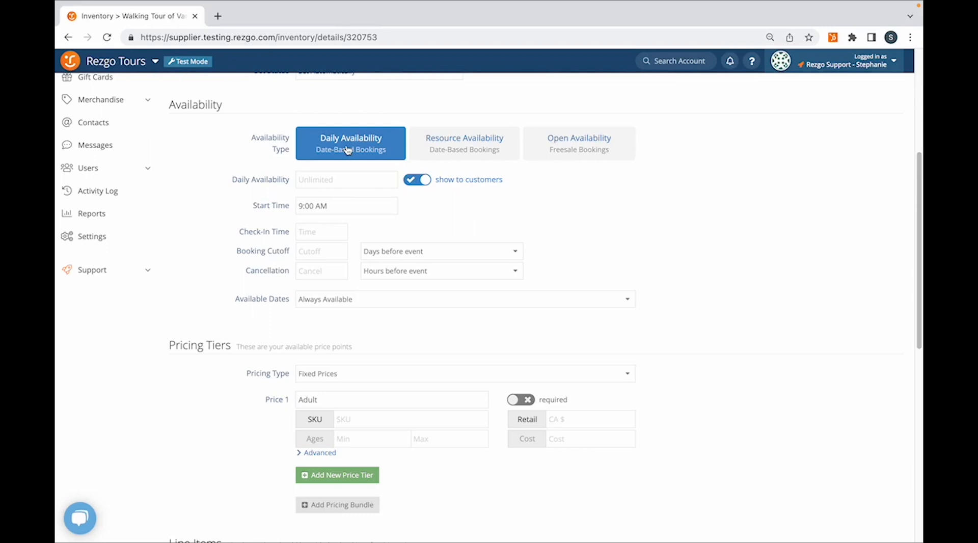
Step: Under Daily Availability, set the daily availability to 15 and the check-in time to 8:45 AM
click(331, 179)
text(15)
click(309, 232)
click(310, 298)
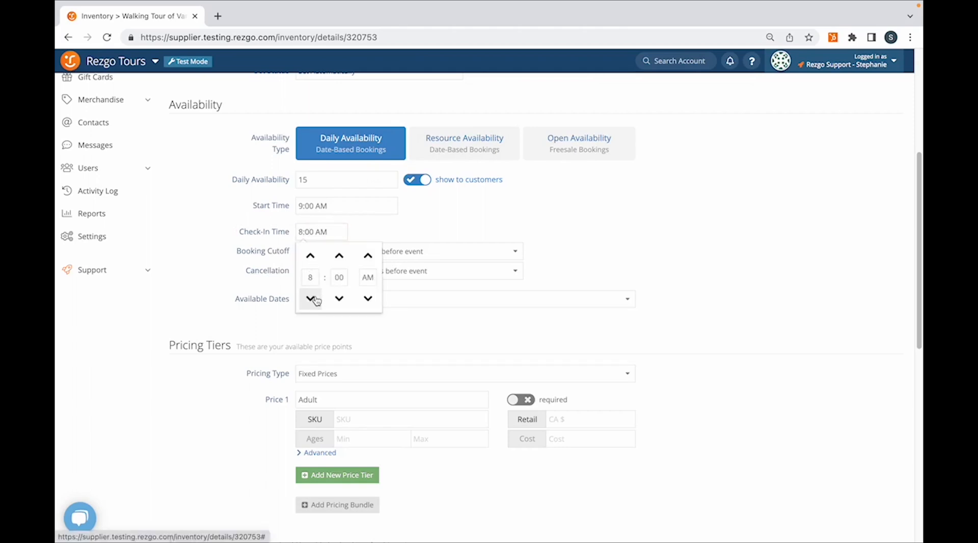
click(339, 298)
click(315, 264)
click(360, 238)
Step: Set the booking cutoff and the cancellation limit each to 24 hours before the event
click(322, 257)
text(24)
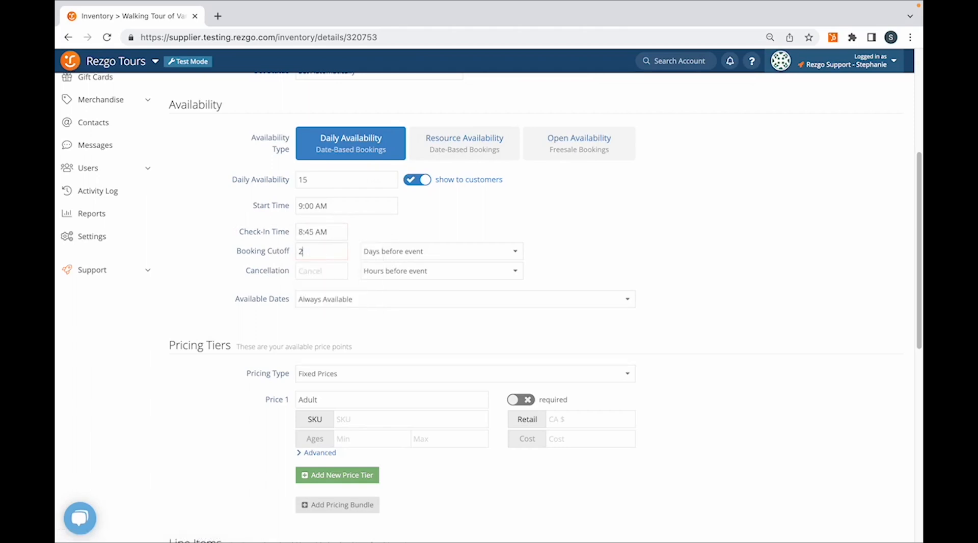
click(403, 252)
click(395, 280)
click(329, 272)
text(24)
click(376, 278)
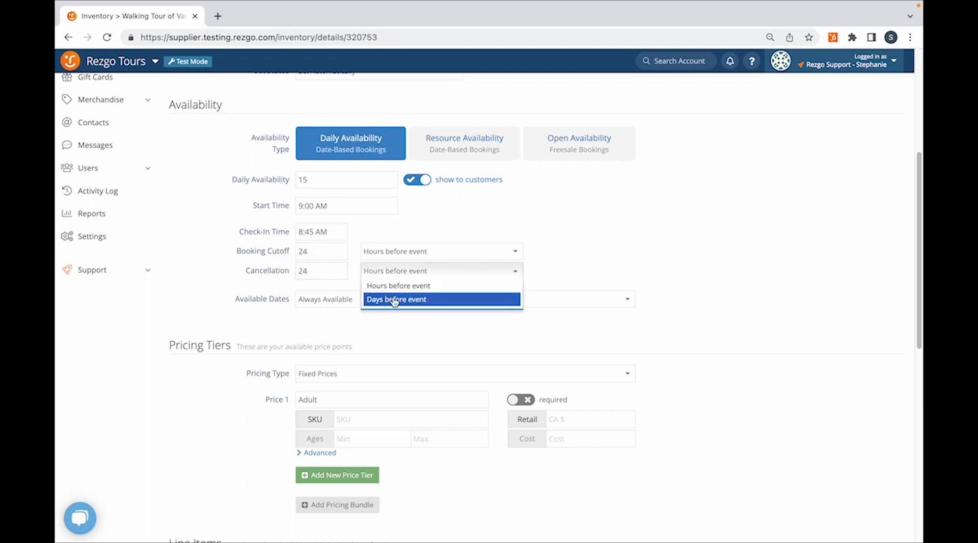
click(542, 277)
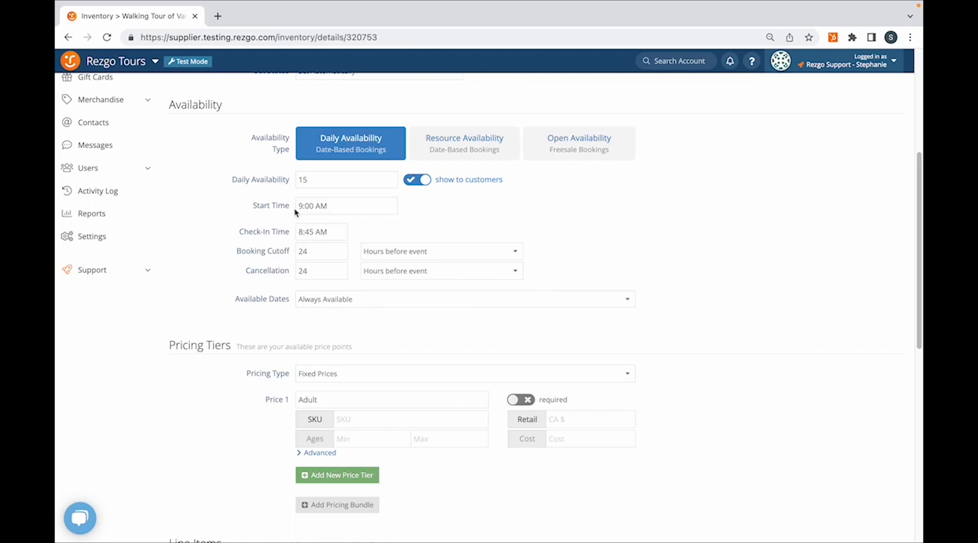
Step: Set the available dates to a single day, 2022-10-27
click(342, 300)
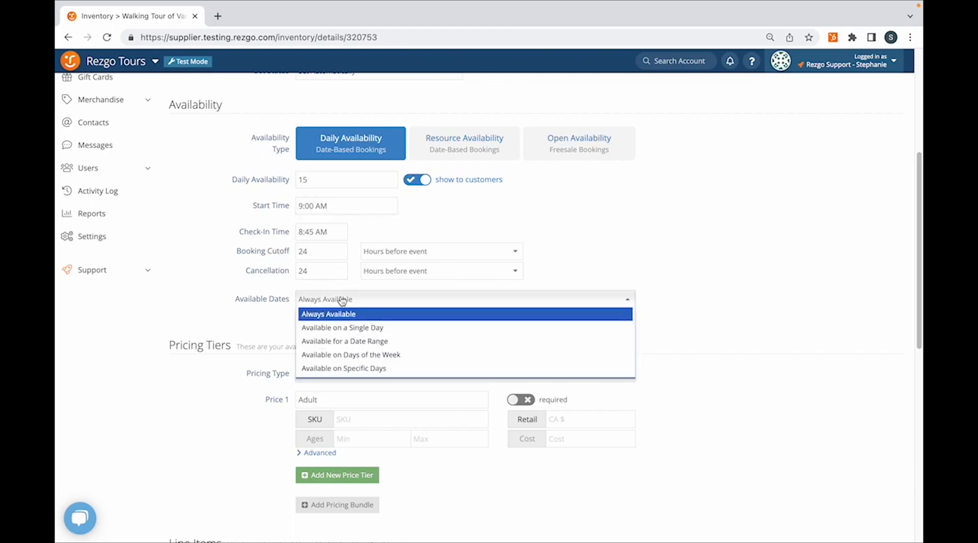
click(323, 327)
click(324, 321)
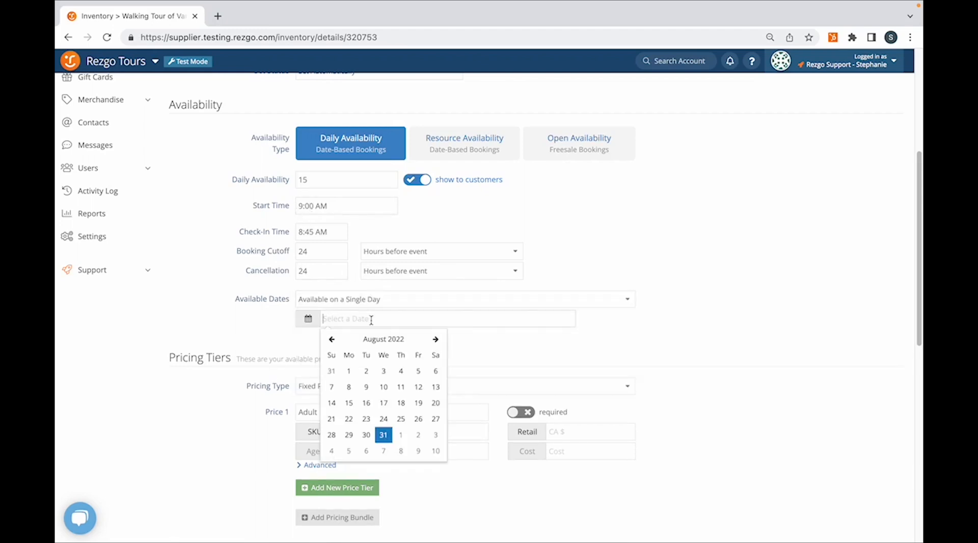
click(436, 339)
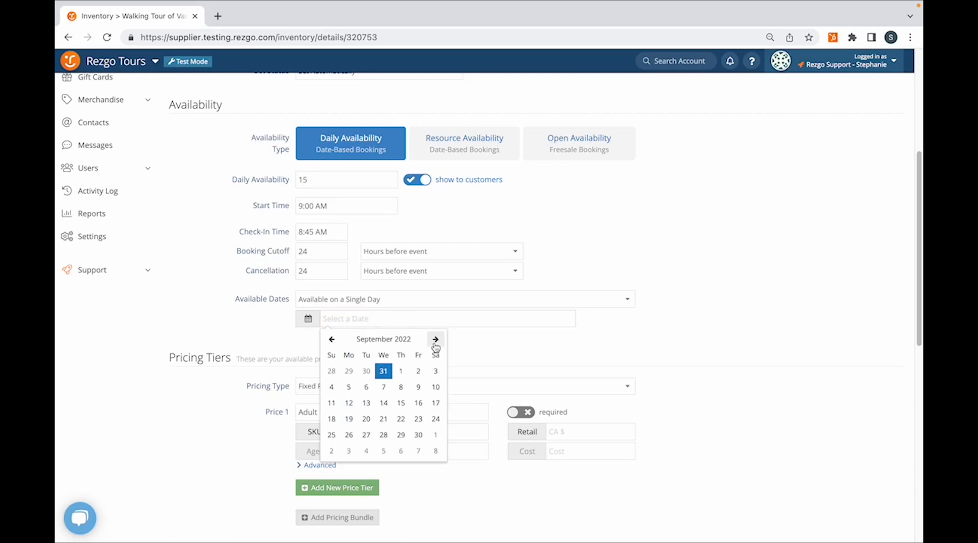
click(436, 339)
click(401, 434)
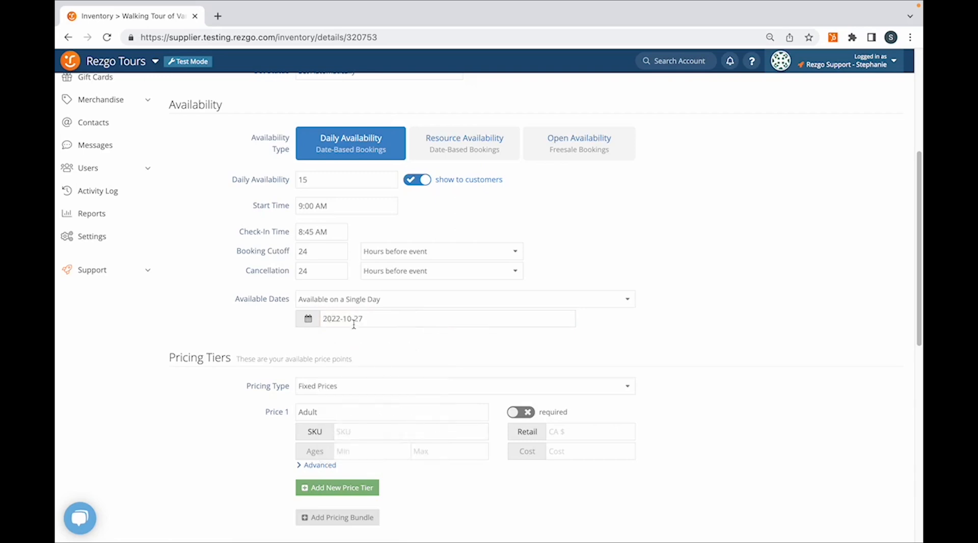
Step: Make the option available for the date range 2022-08-01 to 2022-09-30, with Saturday and Sunday selected
click(397, 300)
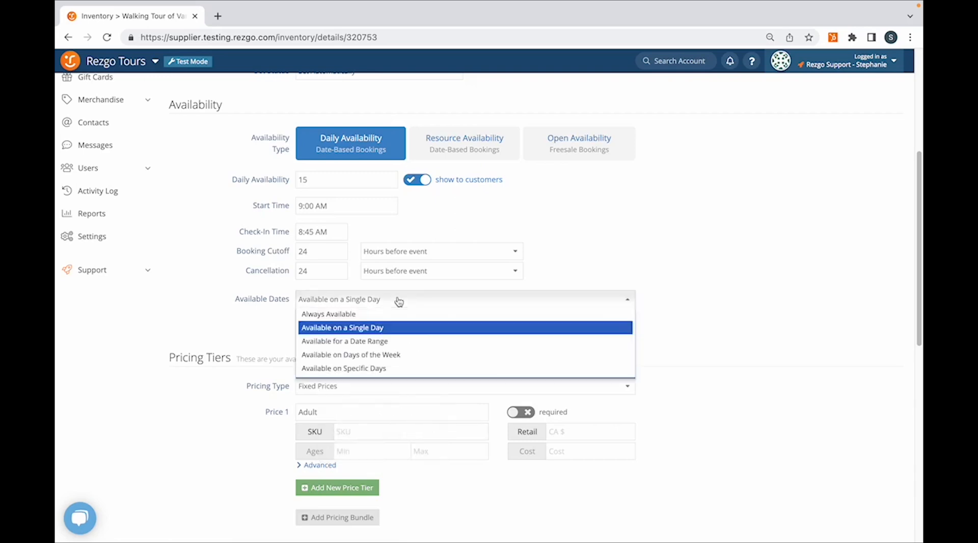
click(370, 341)
click(339, 321)
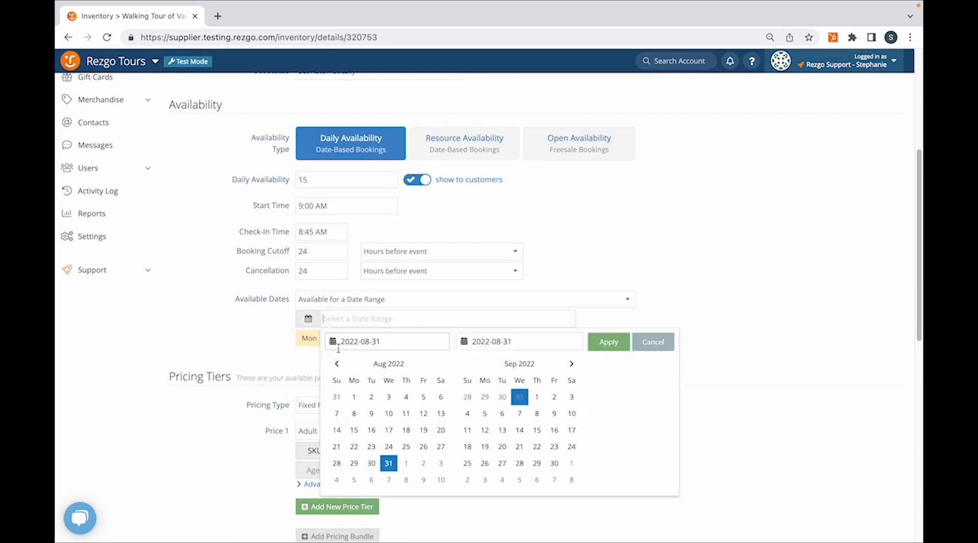
click(353, 397)
click(554, 463)
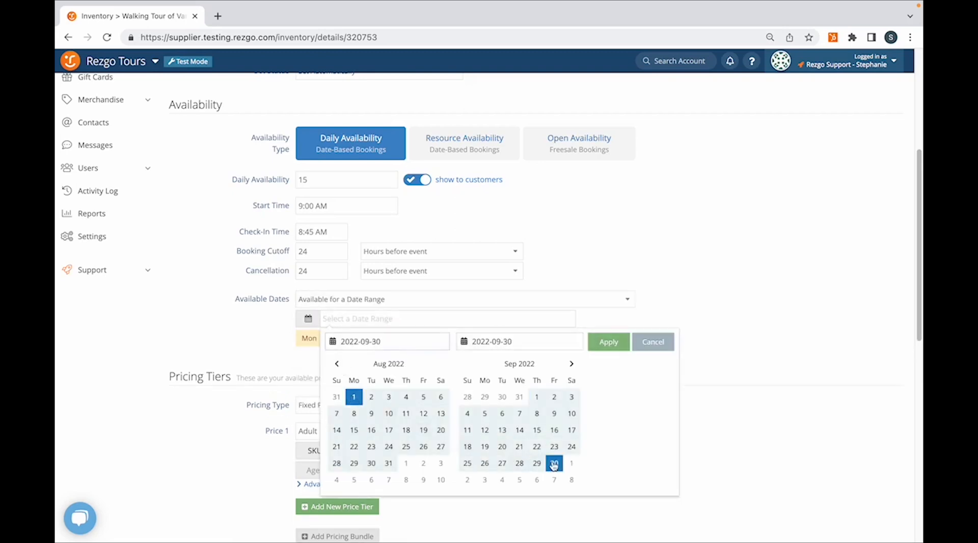
click(608, 341)
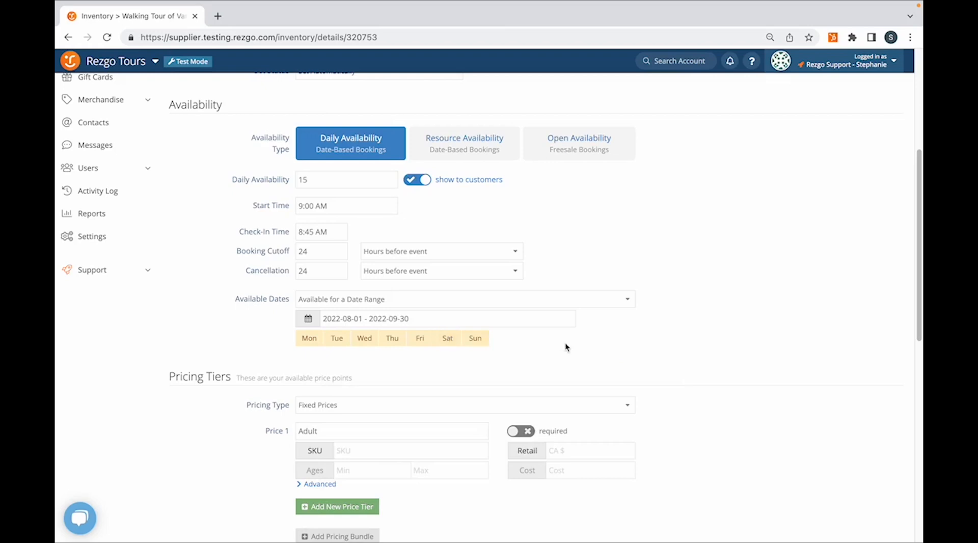
click(447, 338)
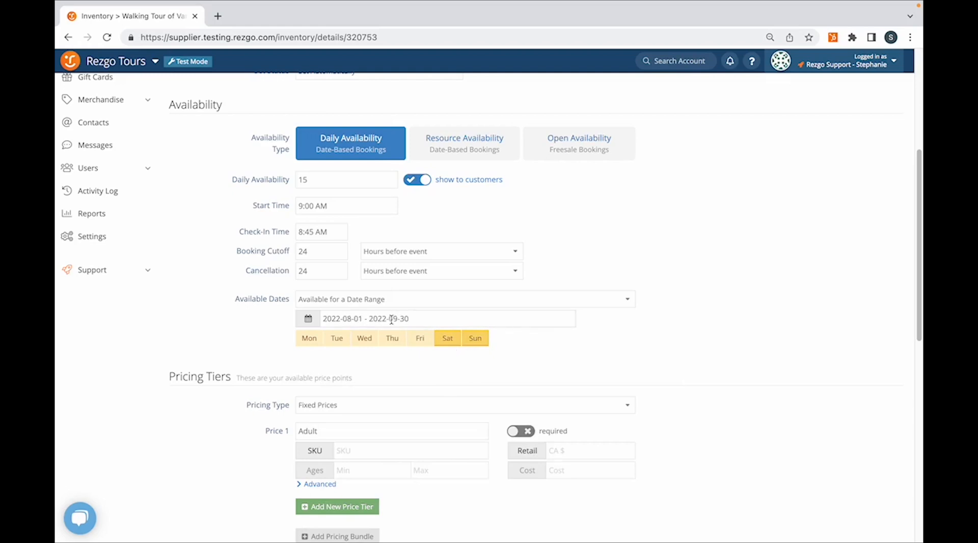
Step: Switch the available dates to Available on Days of the Week
click(391, 318)
click(389, 304)
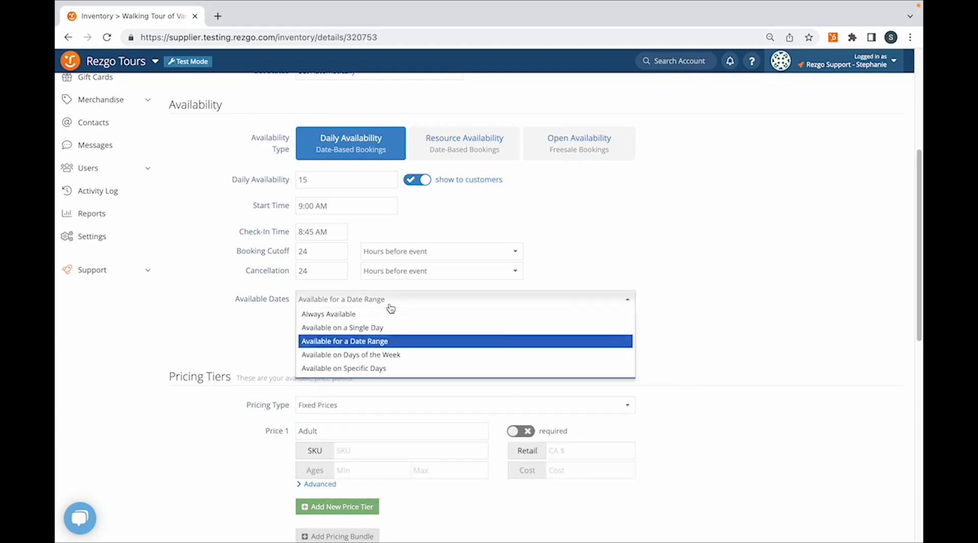
click(361, 356)
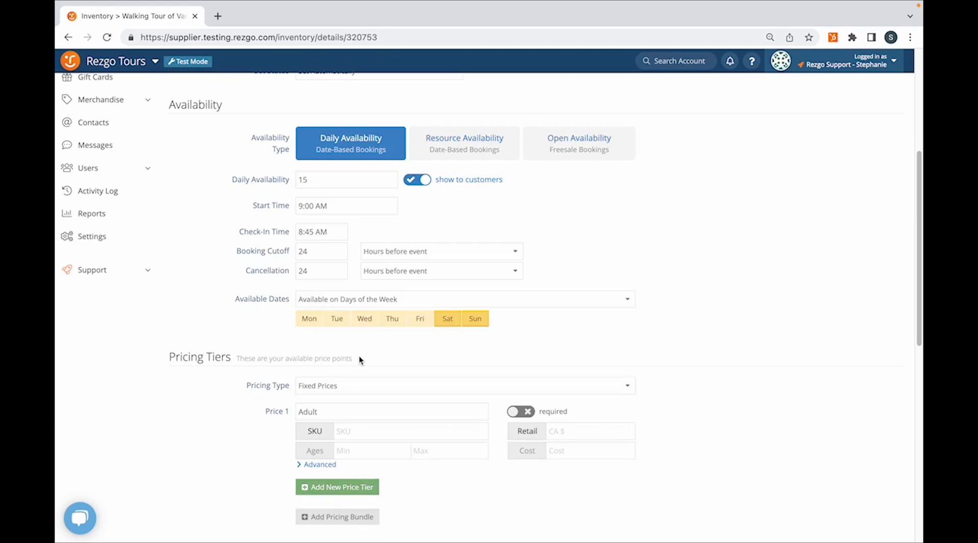
click(420, 323)
Step: Make the option available on specific days, adding 2022-09-21, 2022-10-20 and a day in November 2022
click(415, 304)
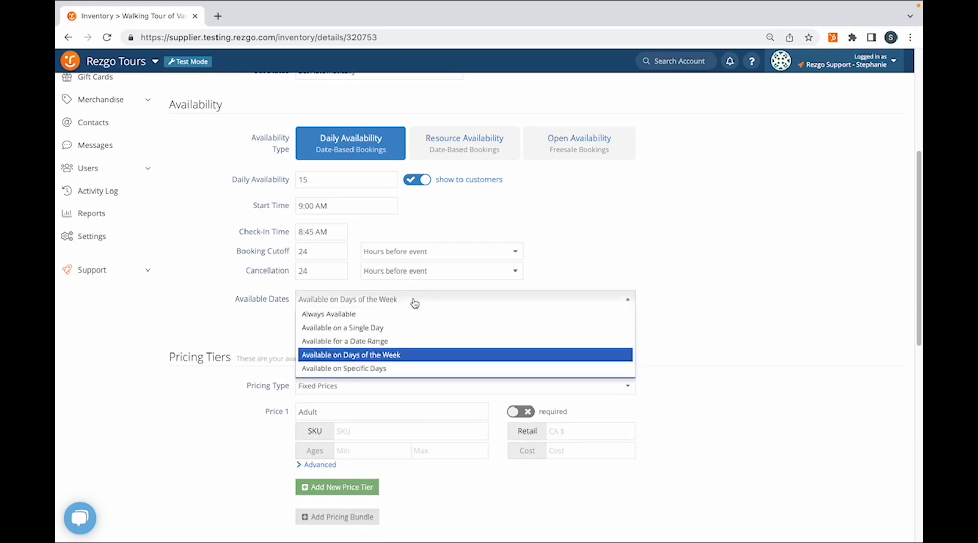
click(366, 370)
click(334, 320)
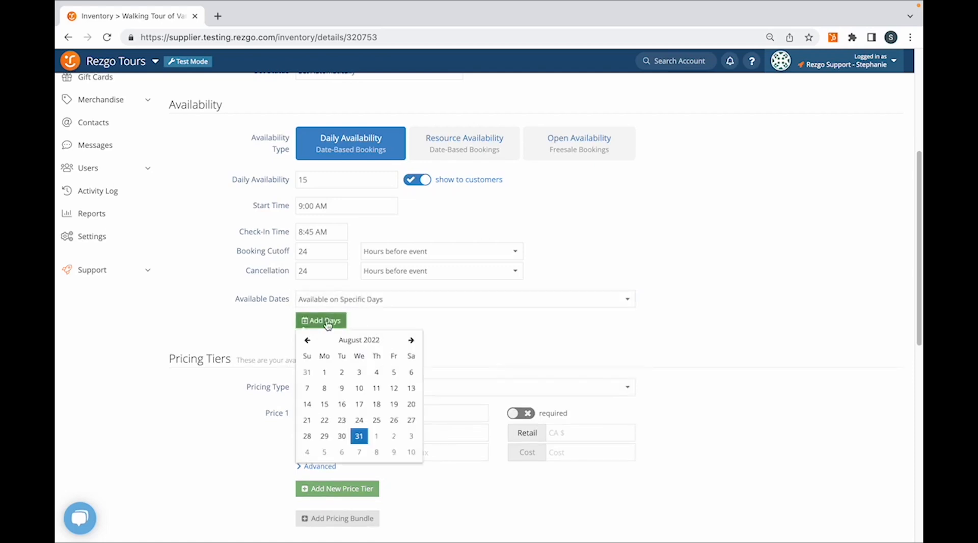
click(411, 340)
click(359, 420)
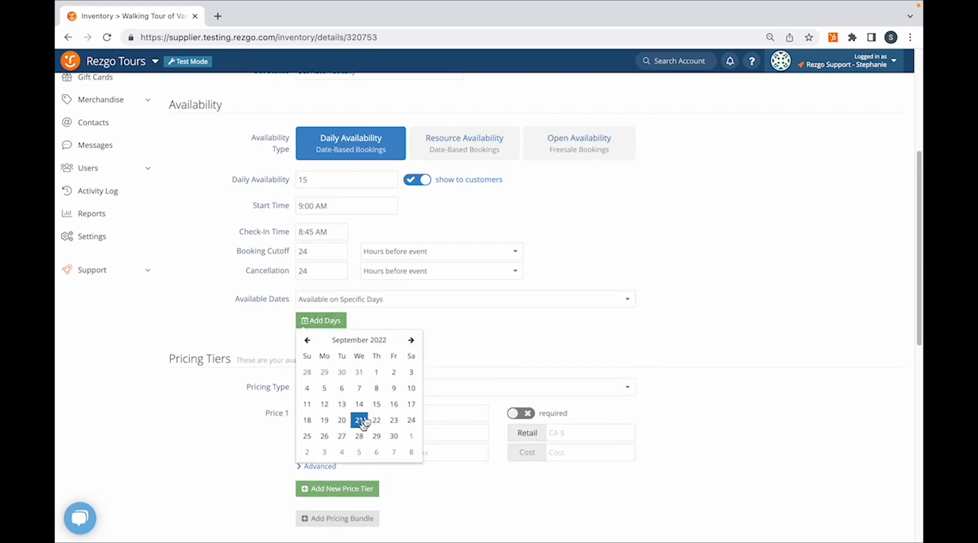
click(411, 340)
click(376, 420)
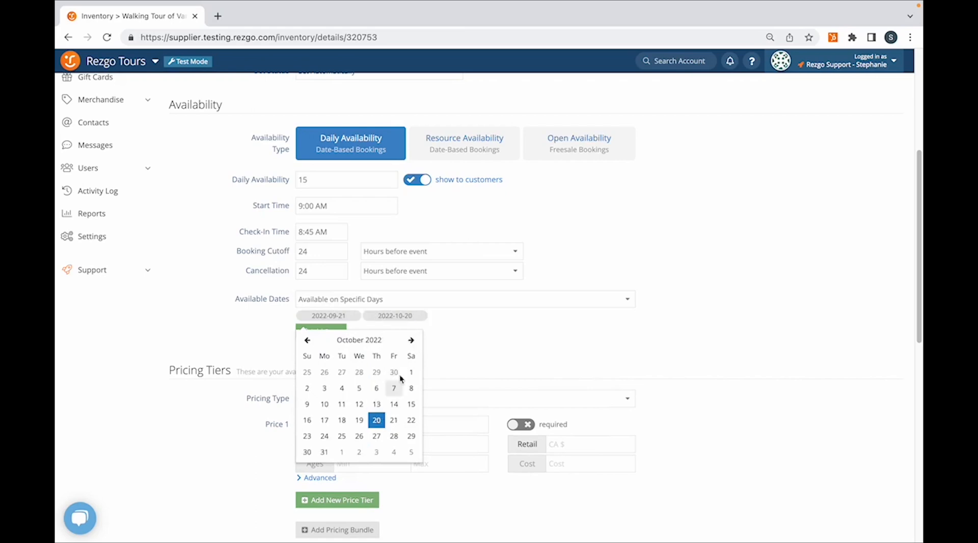
click(410, 340)
click(347, 434)
Step: Set the available dates to Always Available
click(468, 358)
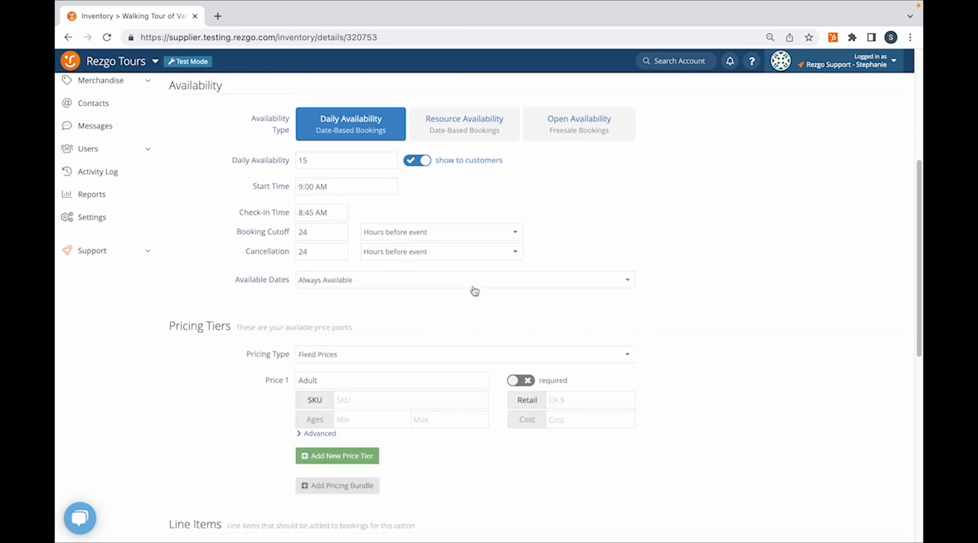
click(468, 281)
click(343, 299)
Step: Label the first price tier Adult and set its retail price to 45
scroll(679, 333, down, 3)
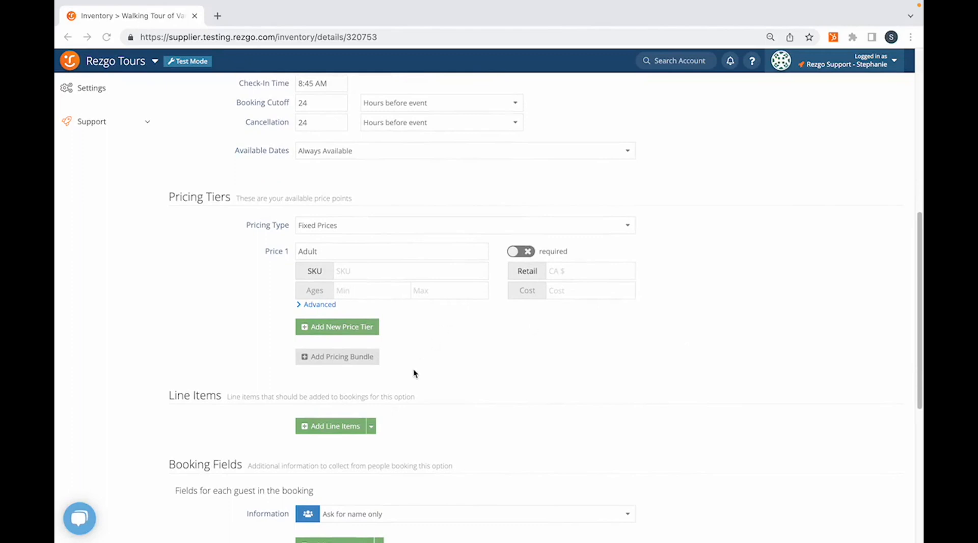
double_click(347, 249)
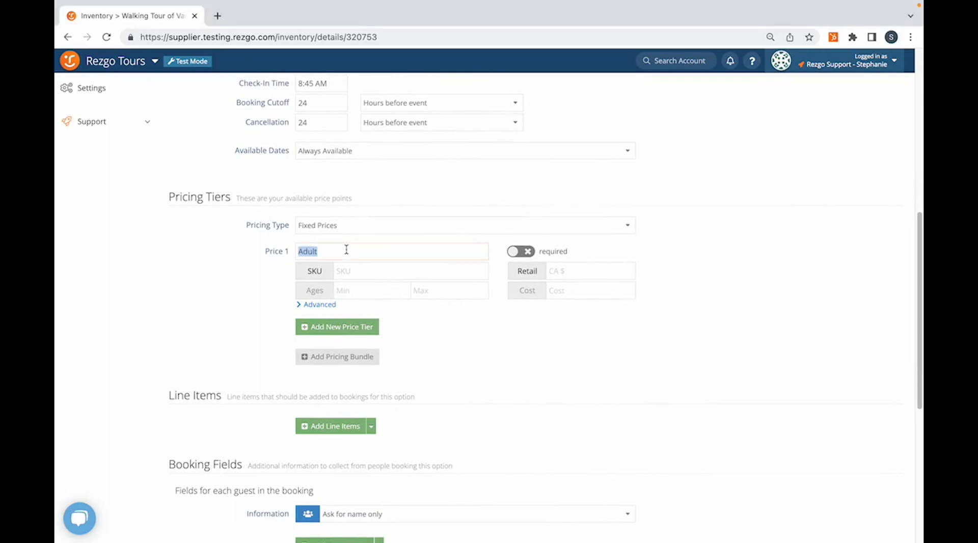
text(Per Person)
key(ctrl+a)
text(Adult)
click(567, 270)
text(45)
Step: Add a second price tier labelled Child with a retail price of 40, and mark the Adult price as required
click(355, 328)
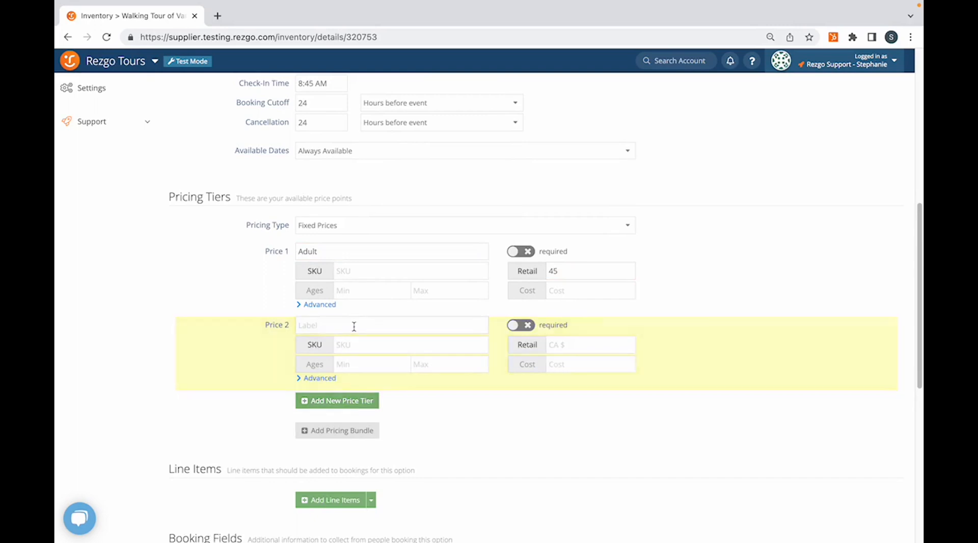
text(Child)
click(567, 339)
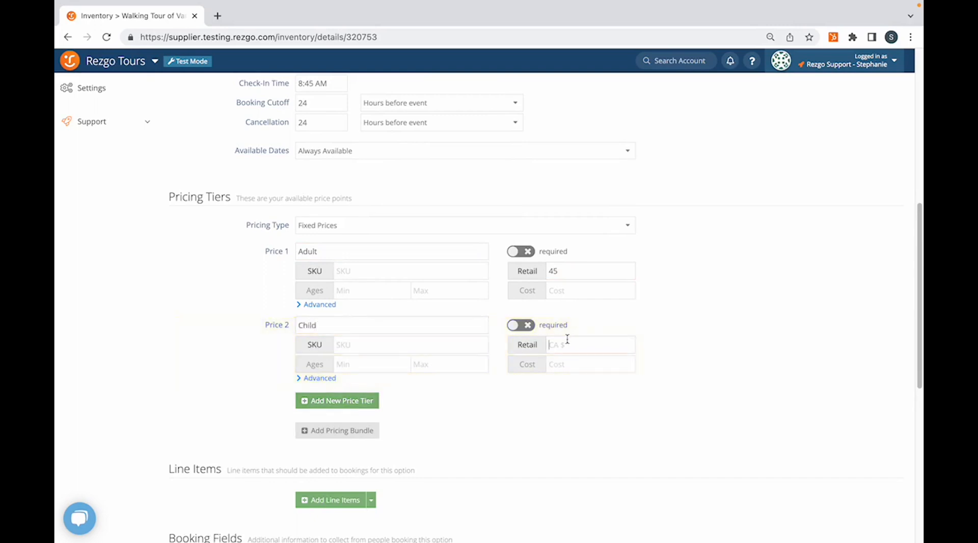
text(40)
click(515, 252)
Step: Add a pricing bundle named "Family discount" containing 2 Adult and 2 Child prices at a bundle price of 150
scroll(446, 424, down, 1)
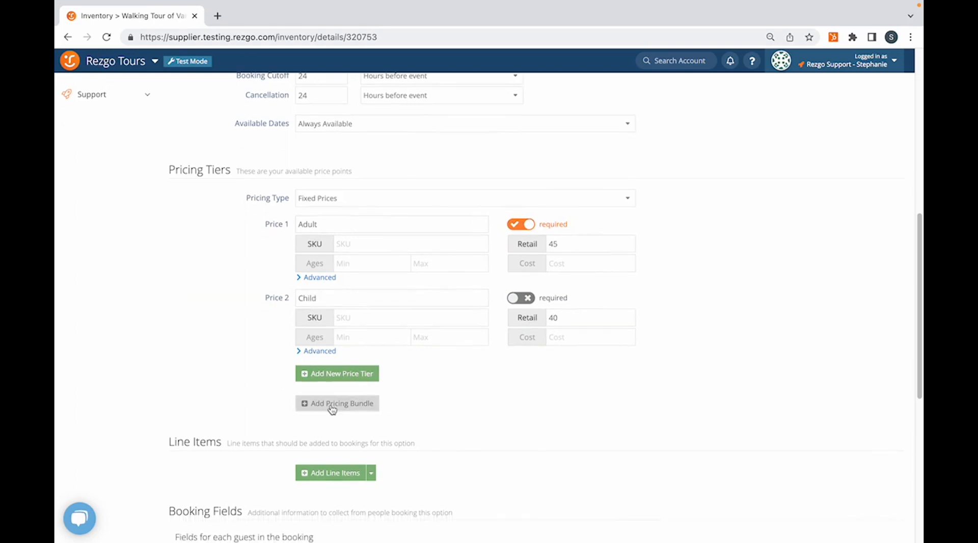
click(331, 405)
click(511, 173)
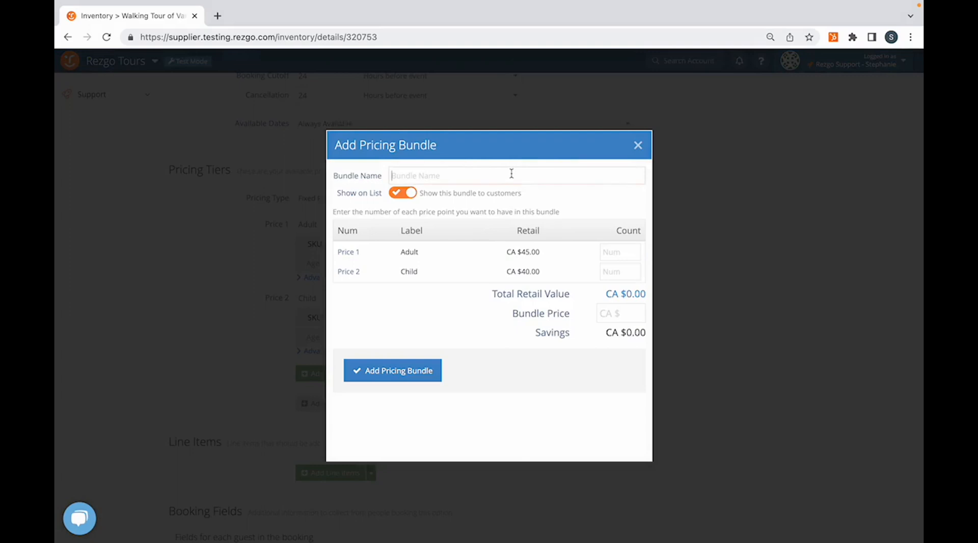
text(Family discount)
click(605, 253)
text(2)
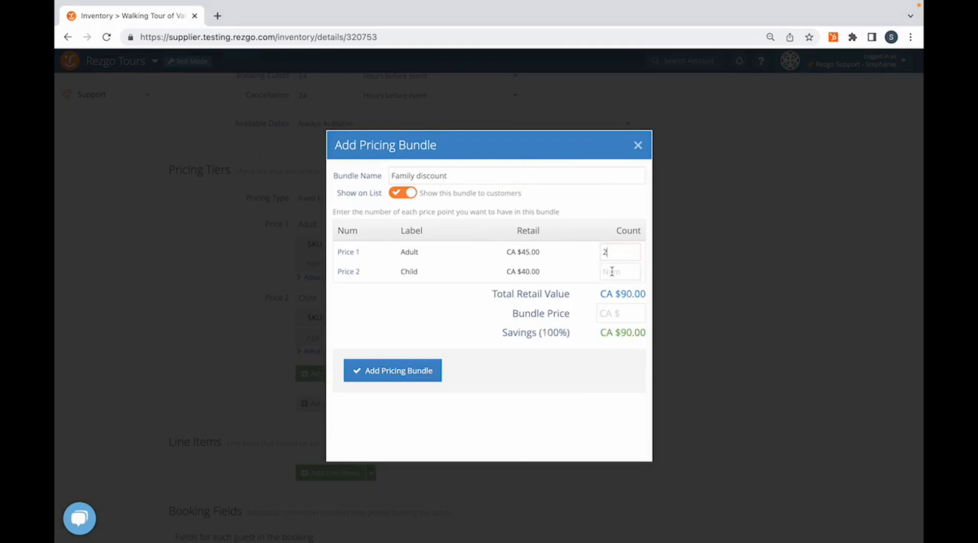
click(611, 271)
text(2)
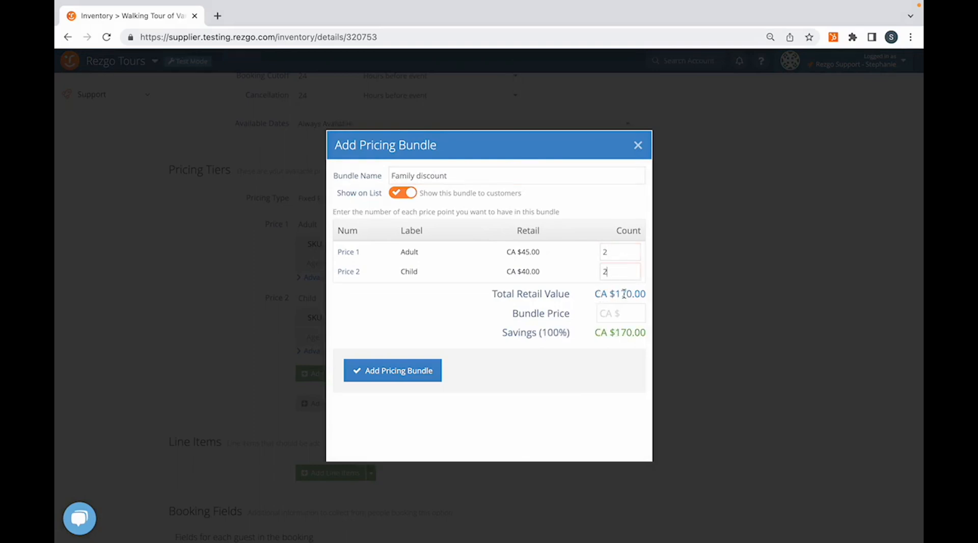
click(611, 315)
text(150)
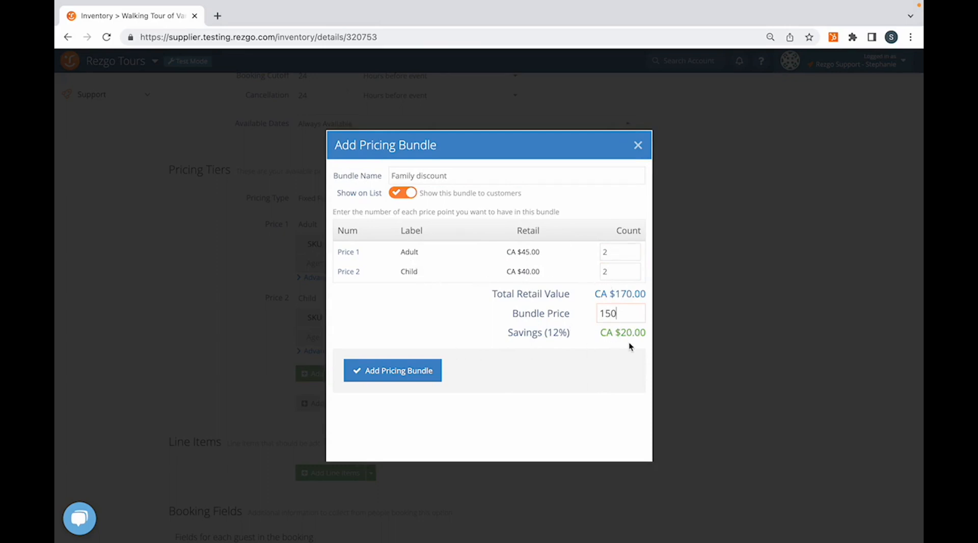
click(419, 376)
Step: Add a new line item labelled "Taxes & Fees" with an amount of 5%
scroll(420, 374, down, 3)
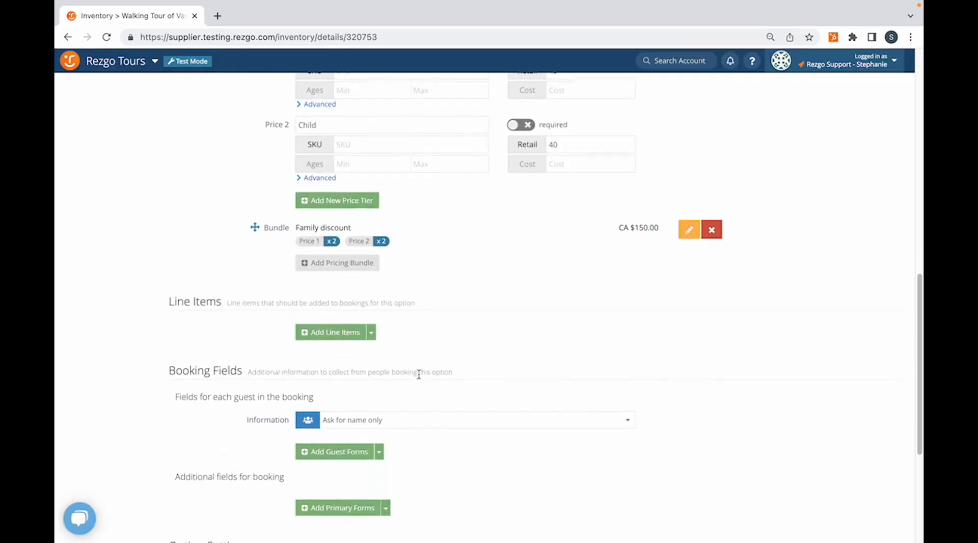
click(328, 333)
click(478, 326)
text(T)
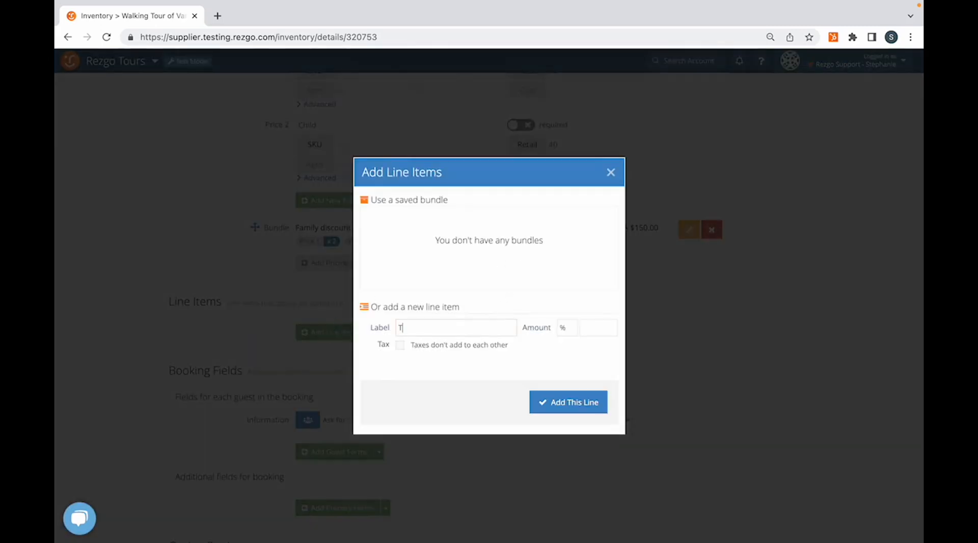
text(a)
key(BackSpace)
text(aces)
key(BackSpace)
key(BackSpace)
key(BackSpace)
text(xes & Fees)
click(566, 329)
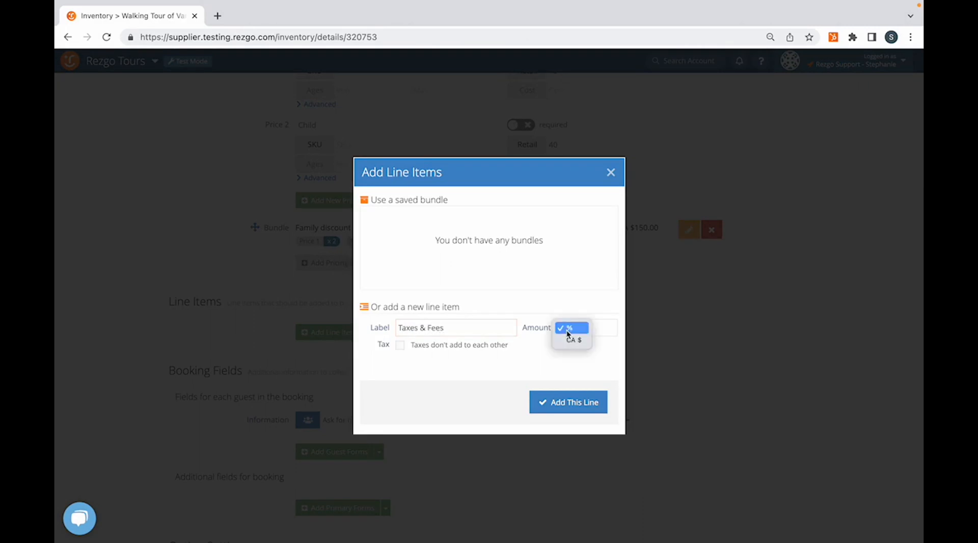
click(605, 328)
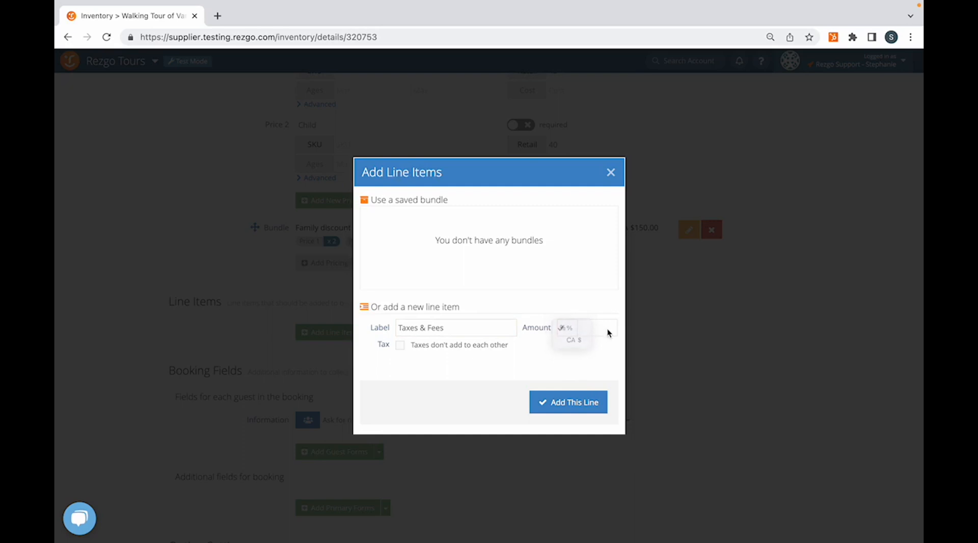
text(5)
click(571, 400)
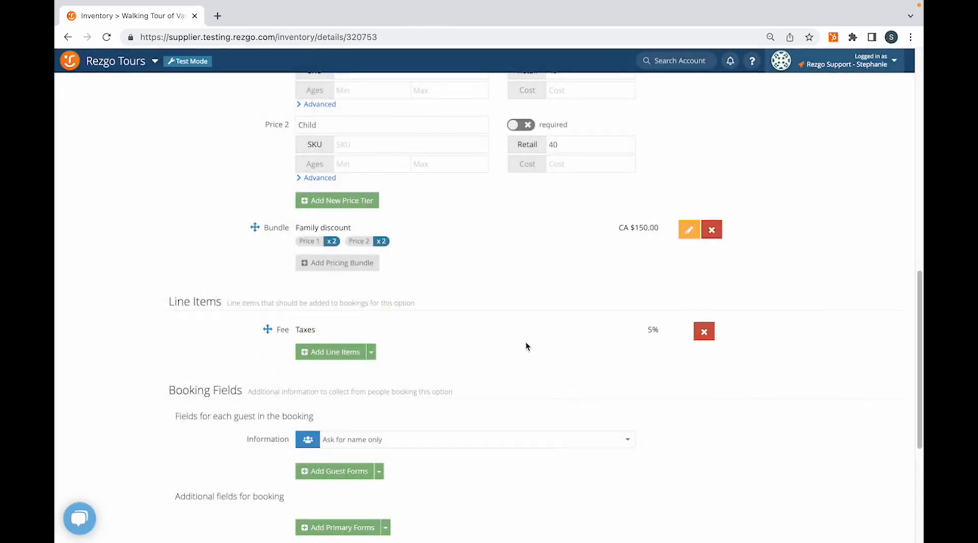
Step: Under Booking Fields, set the information for each guest to "Don't ask for any info or form data"
scroll(525, 346, down, 3)
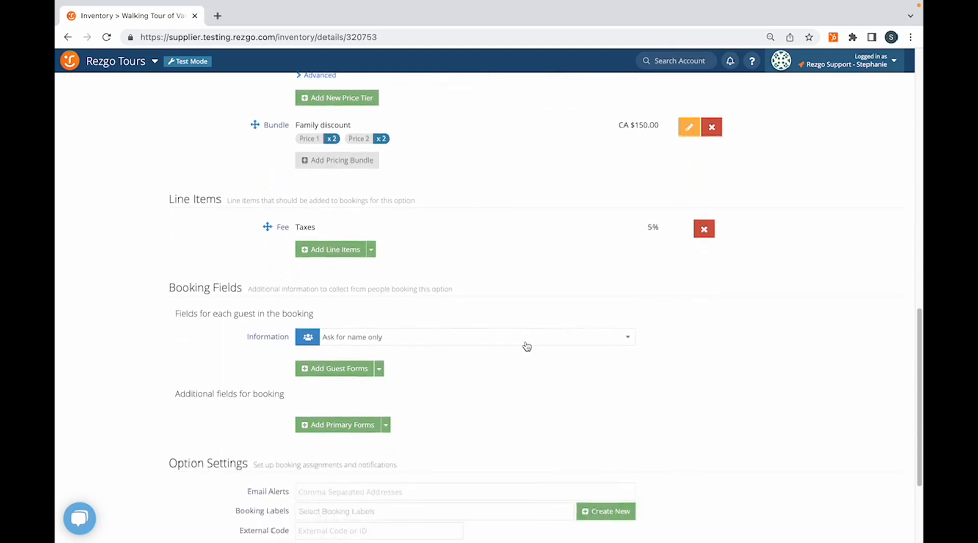
scroll(527, 347, down, 1)
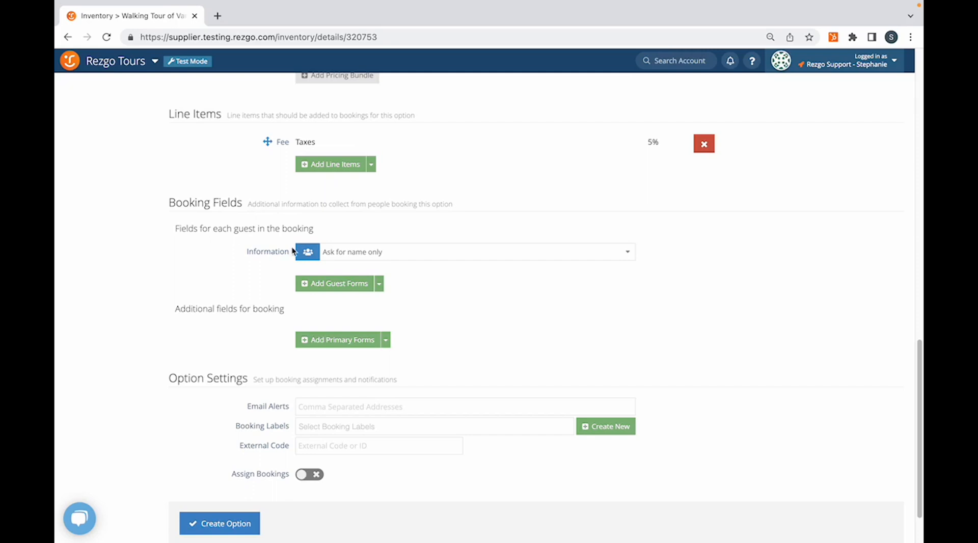
click(400, 258)
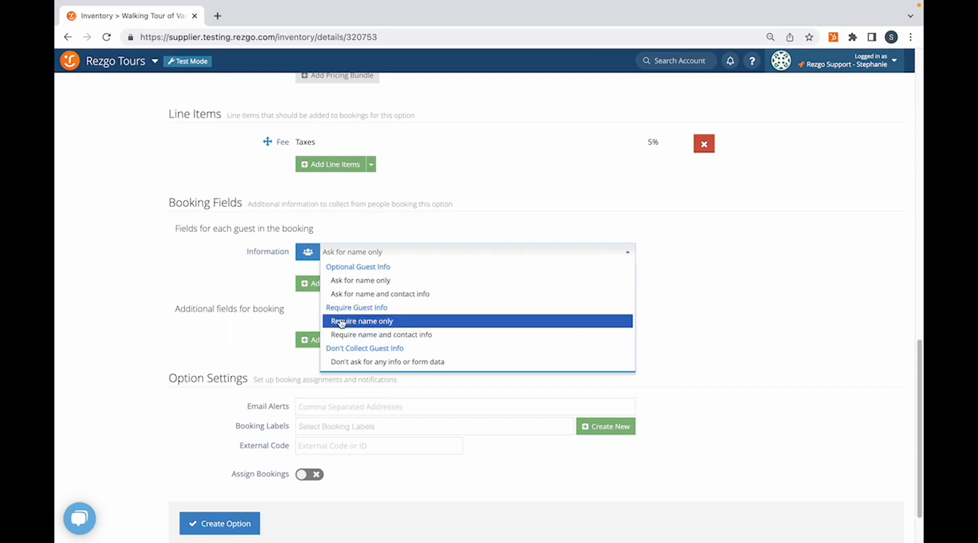
click(344, 362)
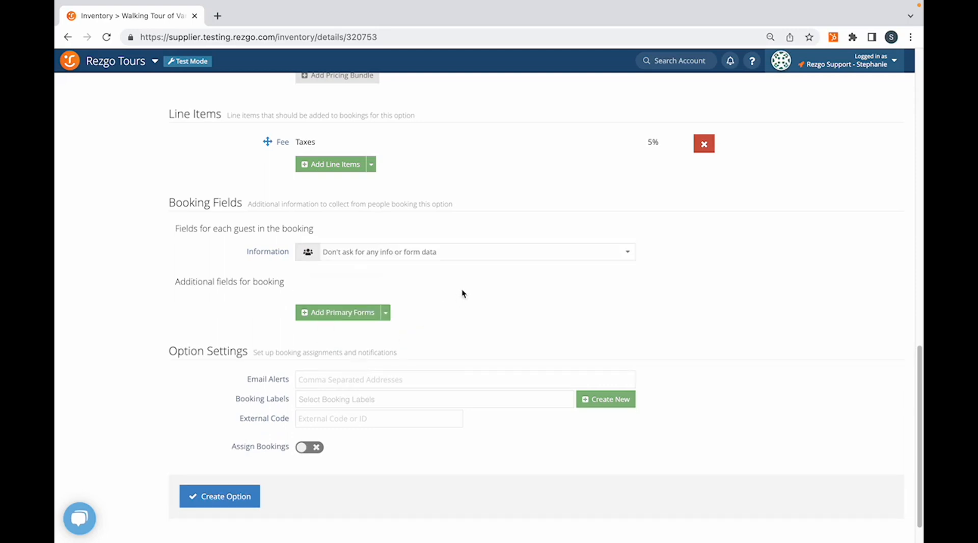
Step: Set guest information to "Ask for name only" and add a required short text guest form titled "Do you have any medical conditions?"
click(416, 254)
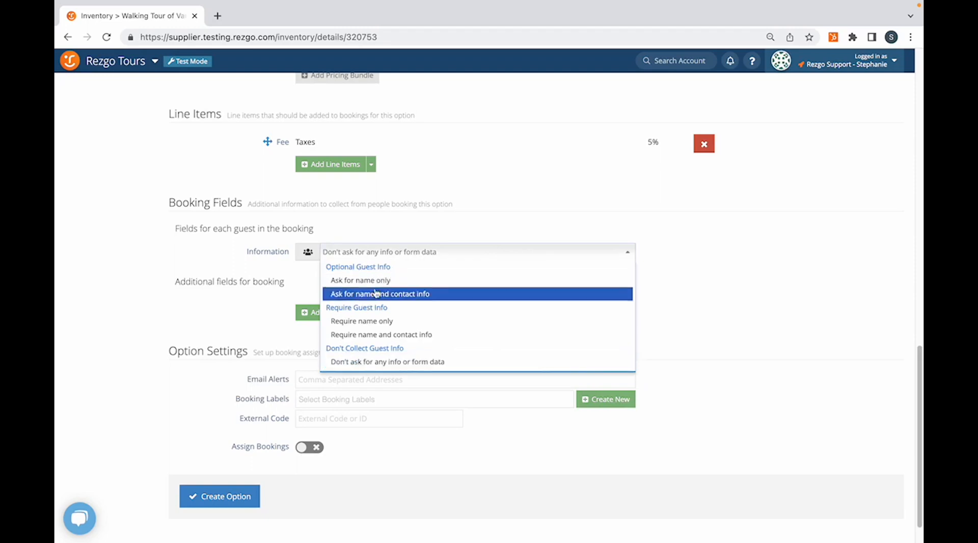
click(361, 280)
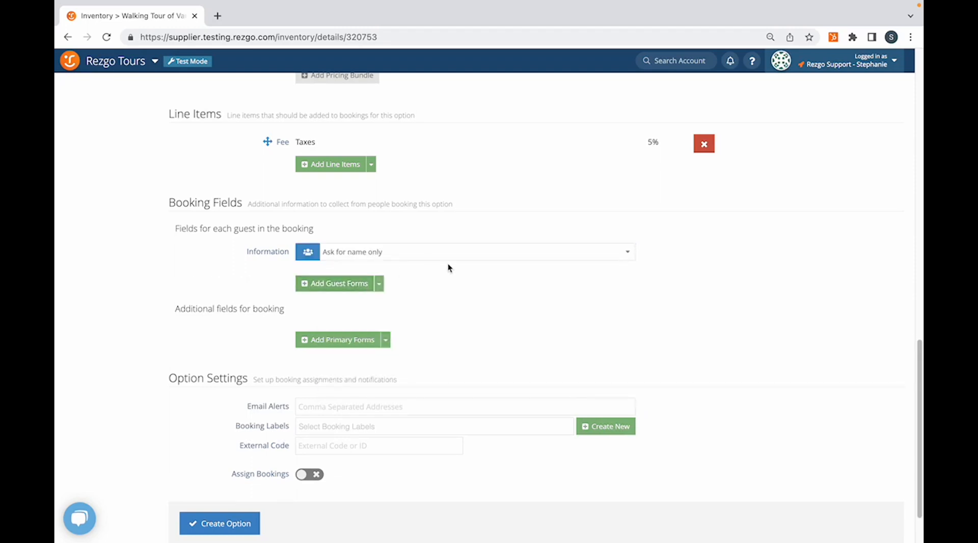
click(314, 288)
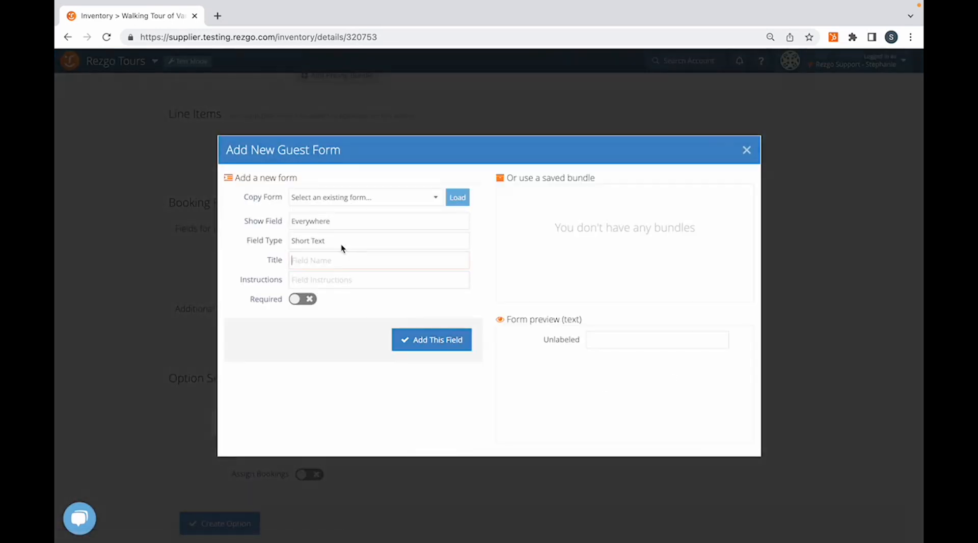
text(Do you )
text(have any medical cond)
text(itoin)
key(BackSpace)
key(BackSpace)
key(BackSpace)
key(BackSpace)
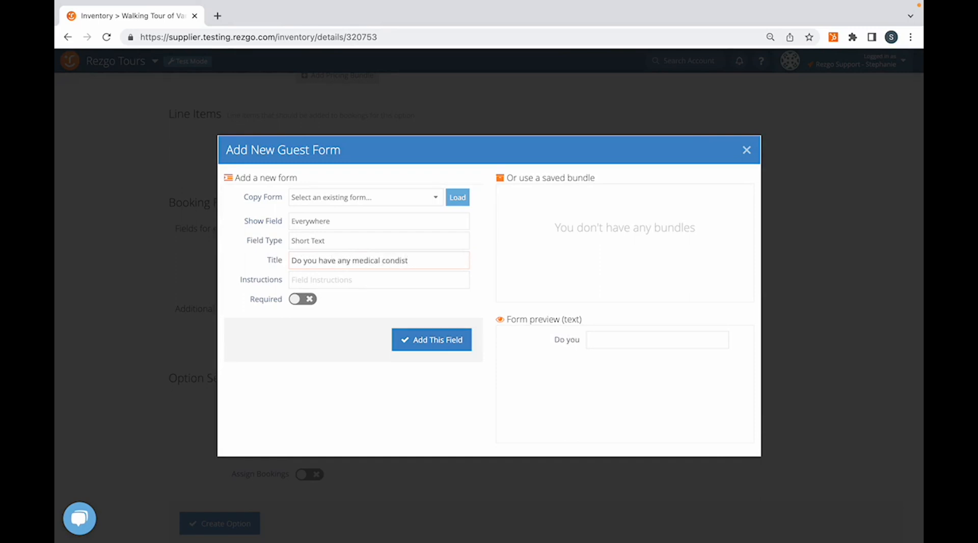
text(ns?)
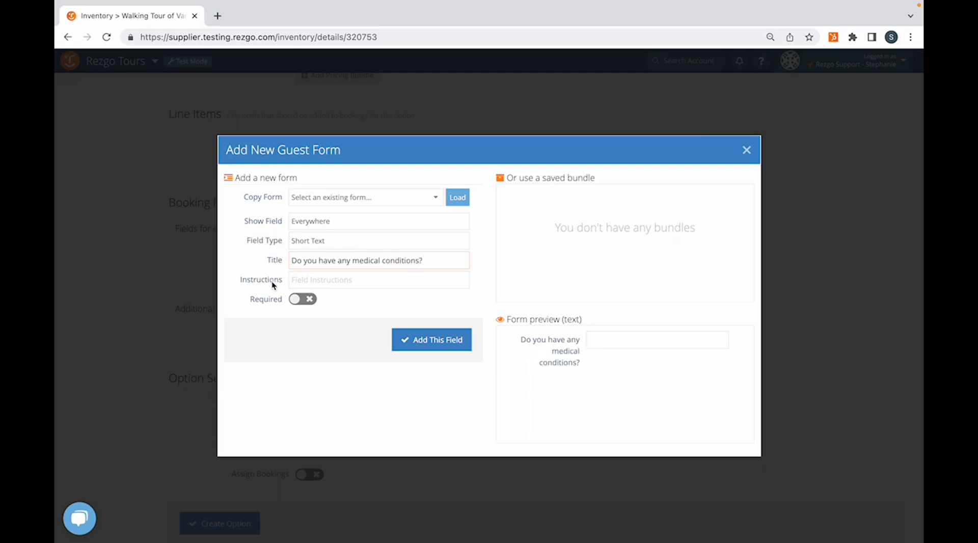
click(300, 299)
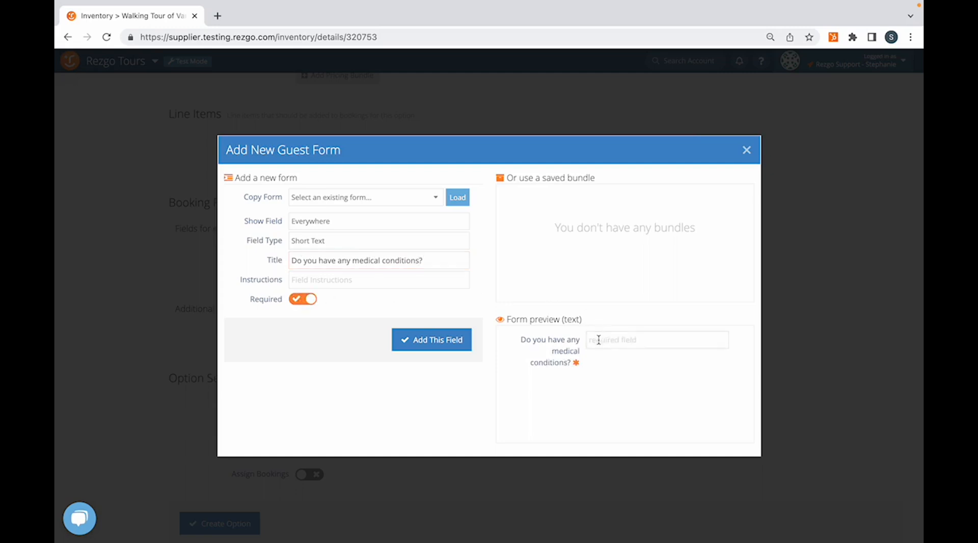
click(383, 241)
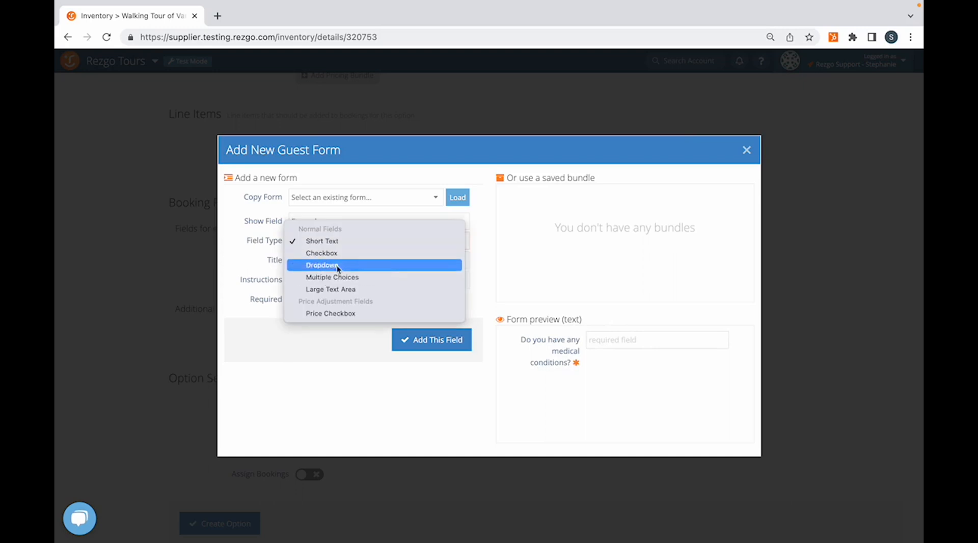
click(484, 224)
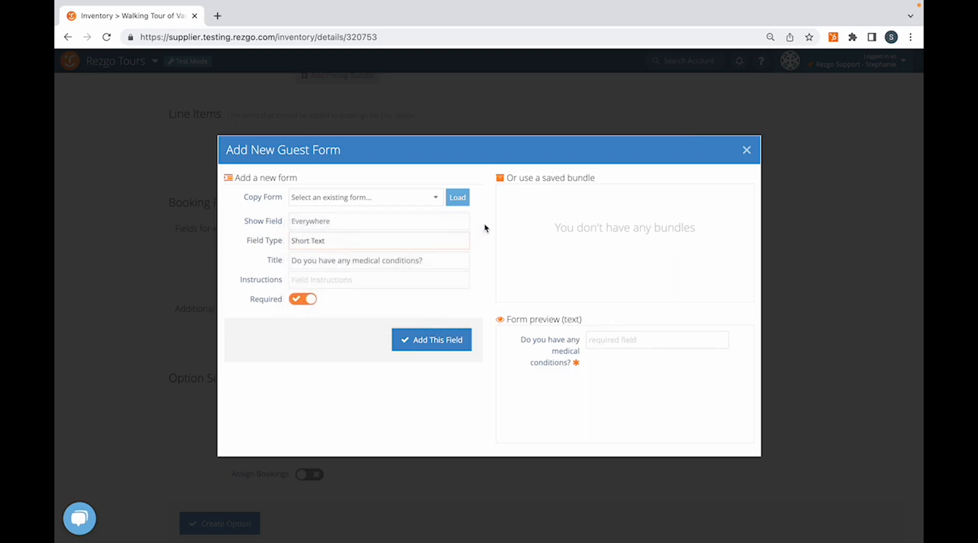
click(427, 341)
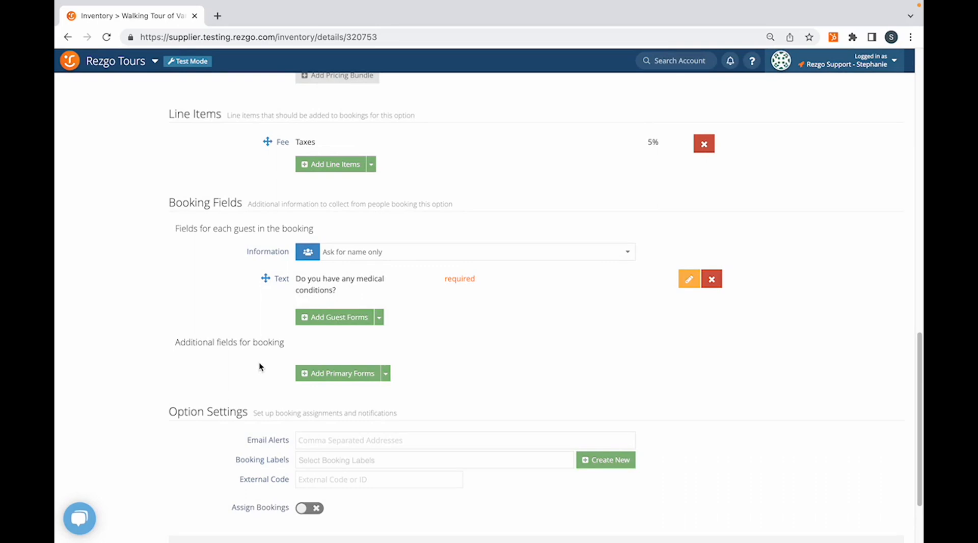
Step: Add a required checkbox primary form titled "Have you verified your guests information?" to the additional booking fields
click(339, 374)
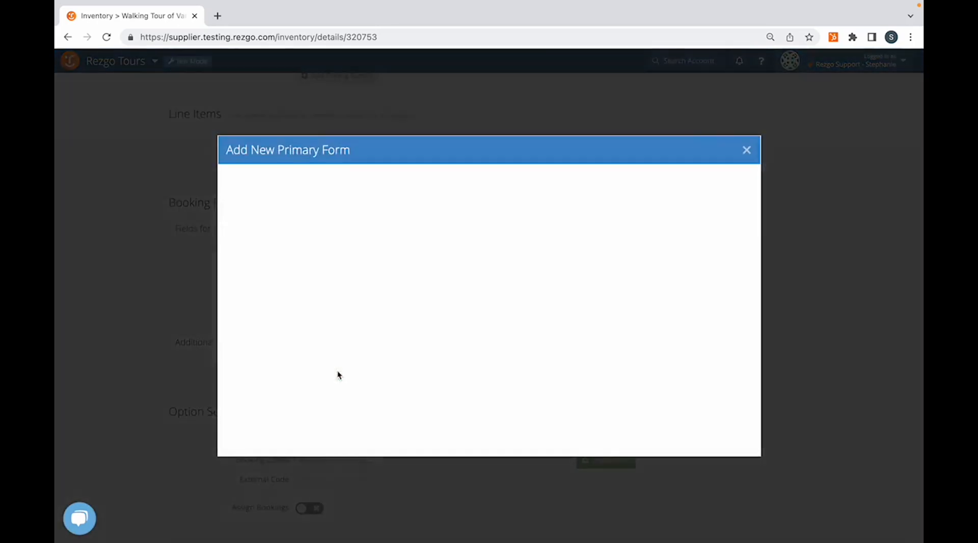
text(Have )
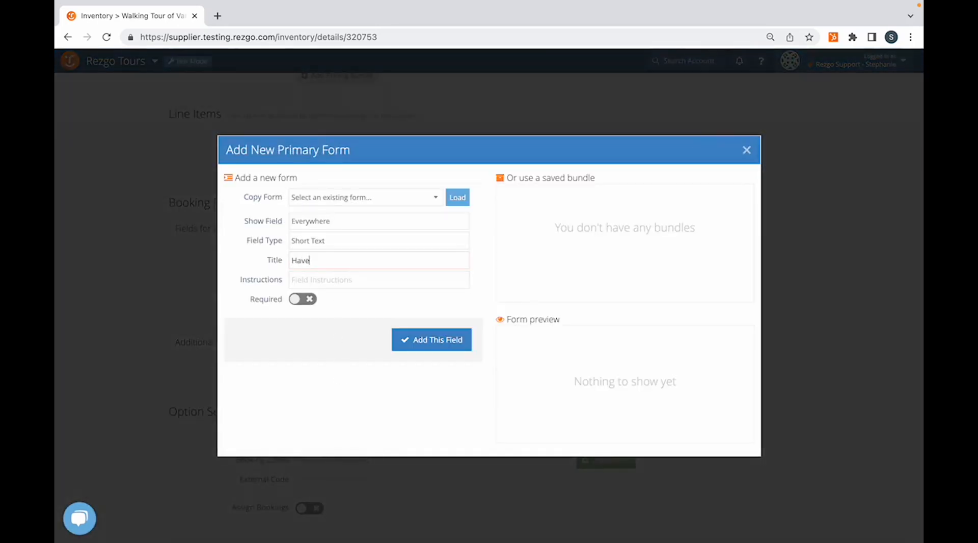
text(you verifie)
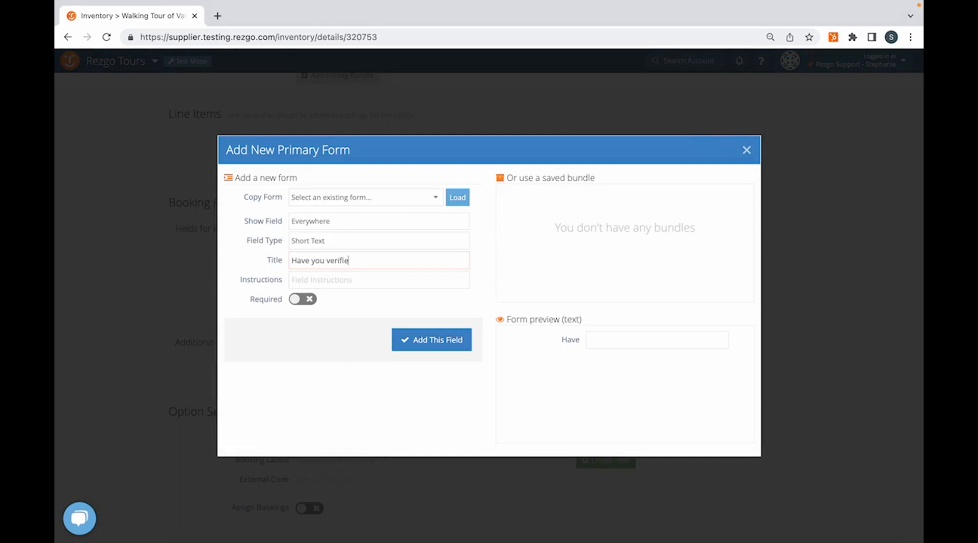
text(d your guests information?)
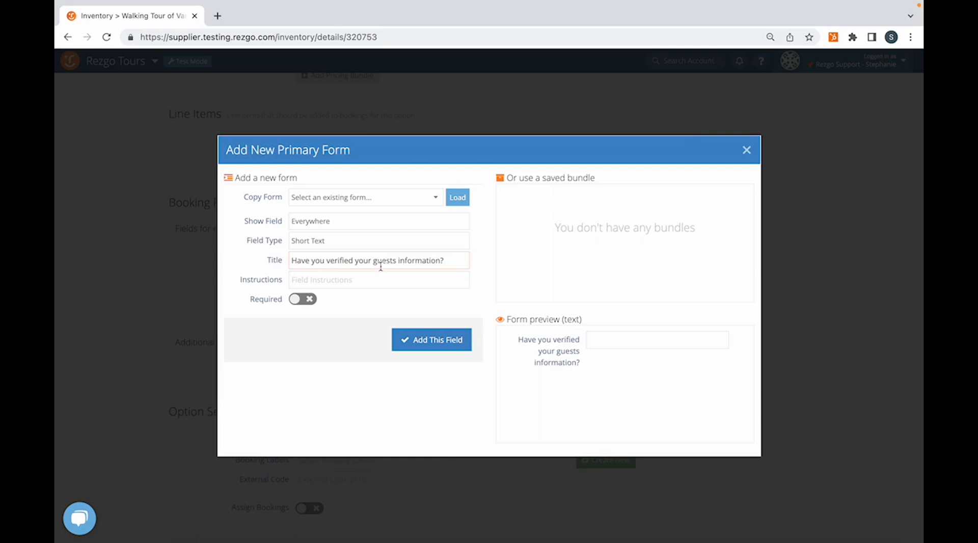
click(305, 301)
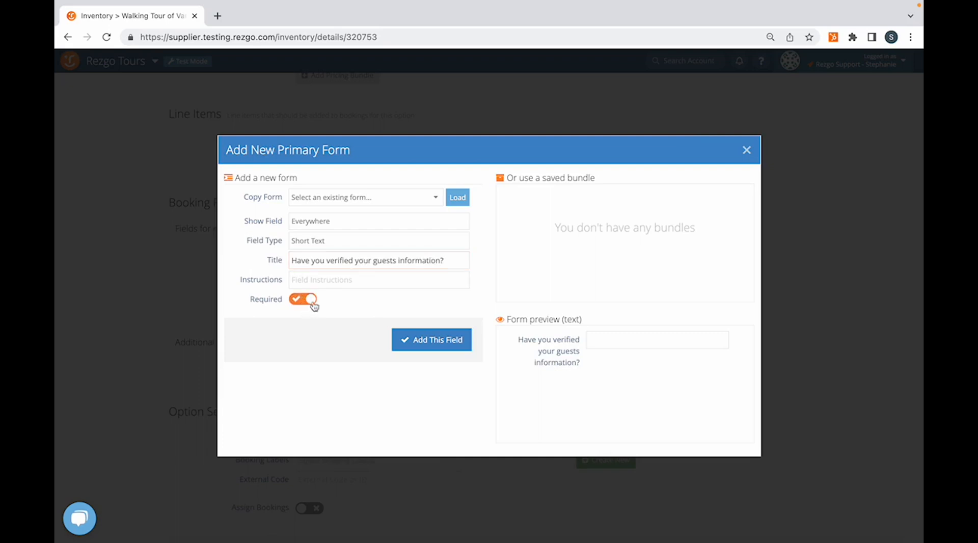
click(378, 237)
click(359, 253)
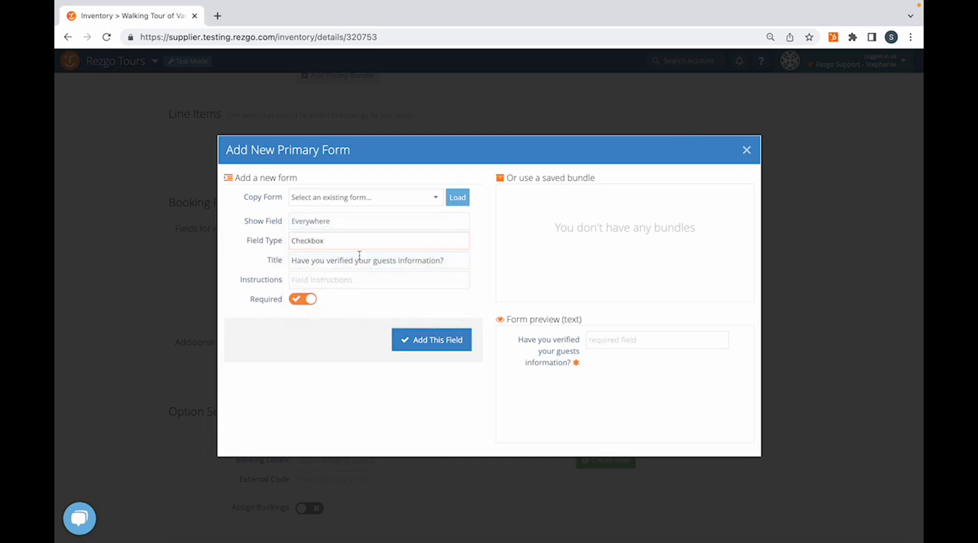
click(428, 340)
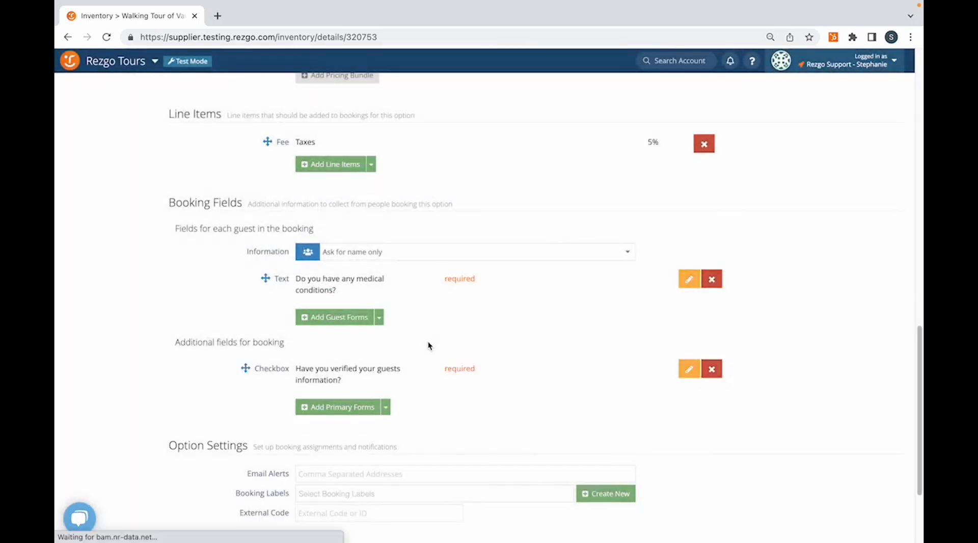
Step: Create the Morning Tour option with the entered settings, leaving the option settings empty
scroll(428, 346, down, 2)
scroll(427, 345, down, 1)
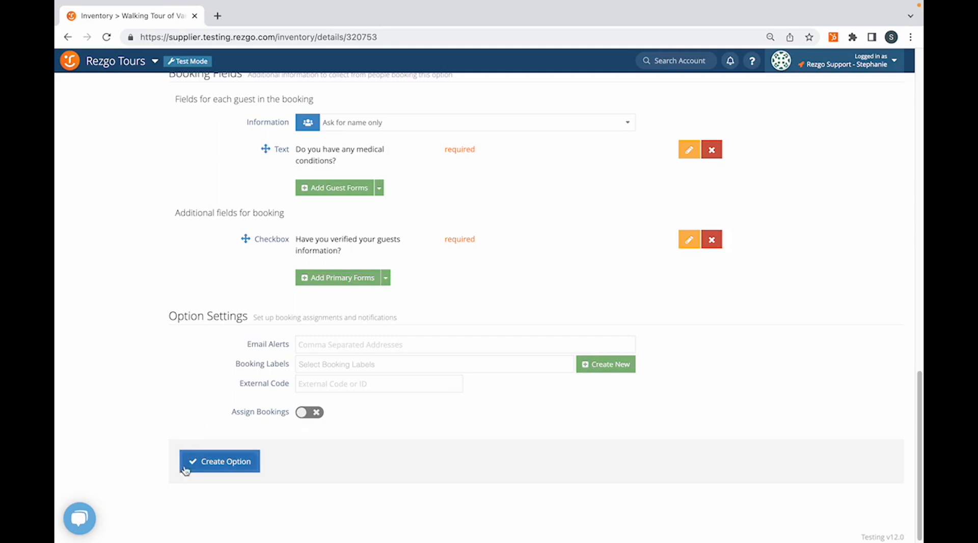
click(235, 462)
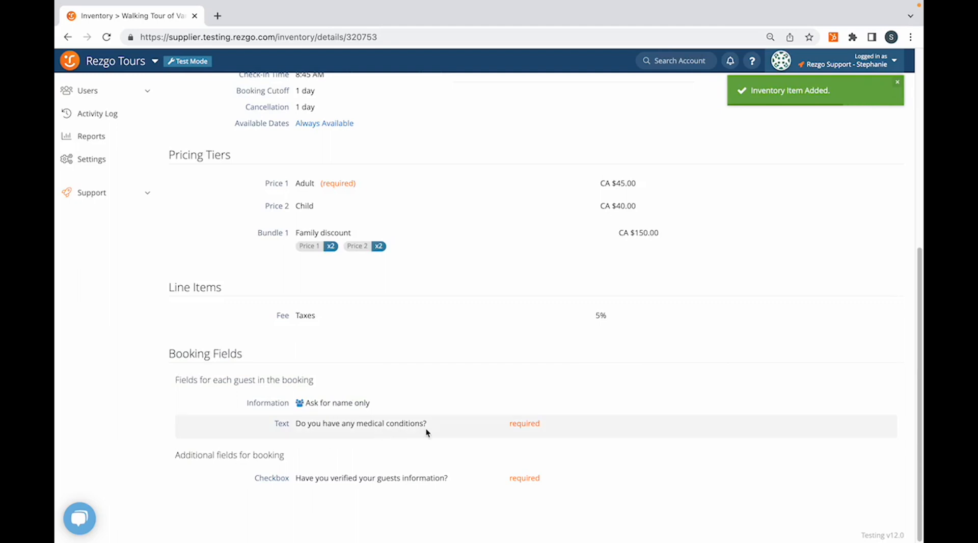
Step: Review the new Morning Tour option's details and publish the option
scroll(425, 430, up, 5)
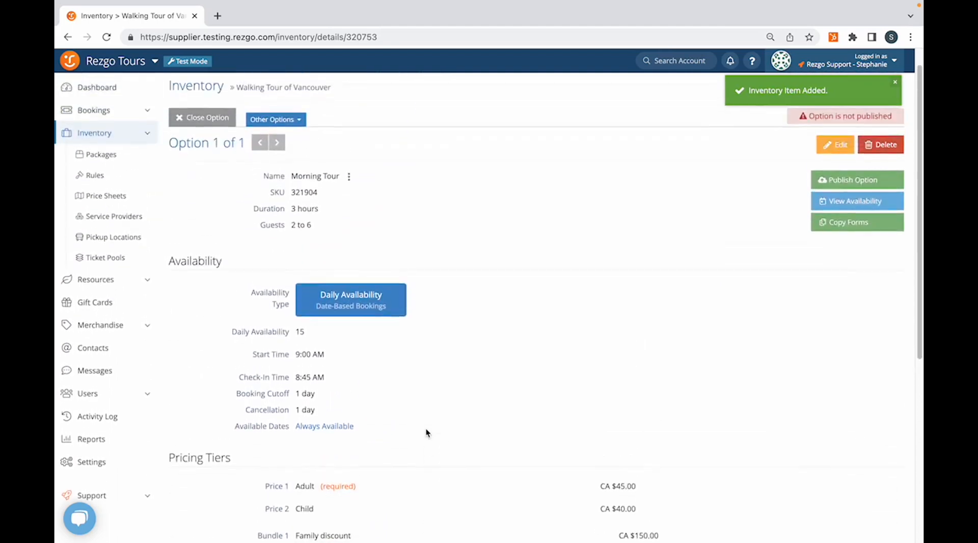
scroll(426, 432, down, 5)
scroll(426, 432, up, 6)
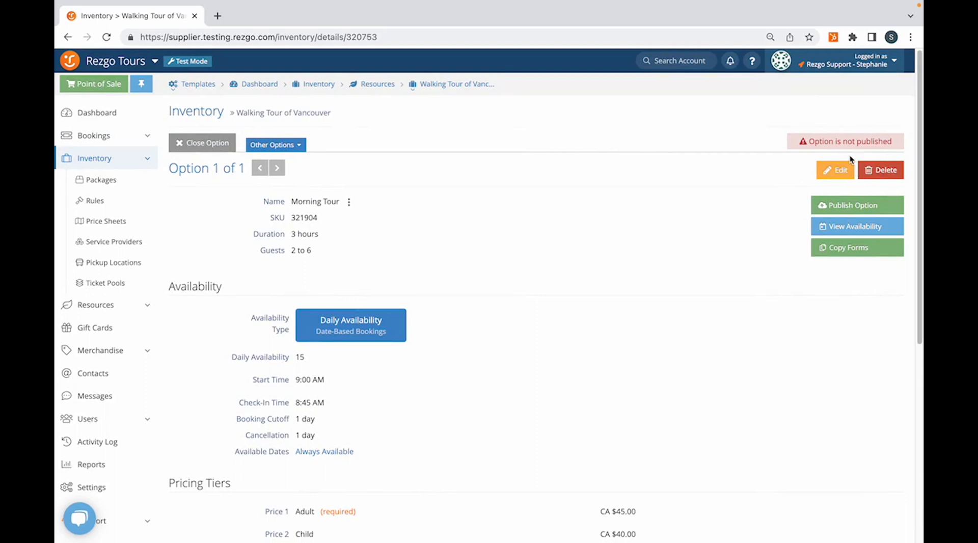
click(833, 206)
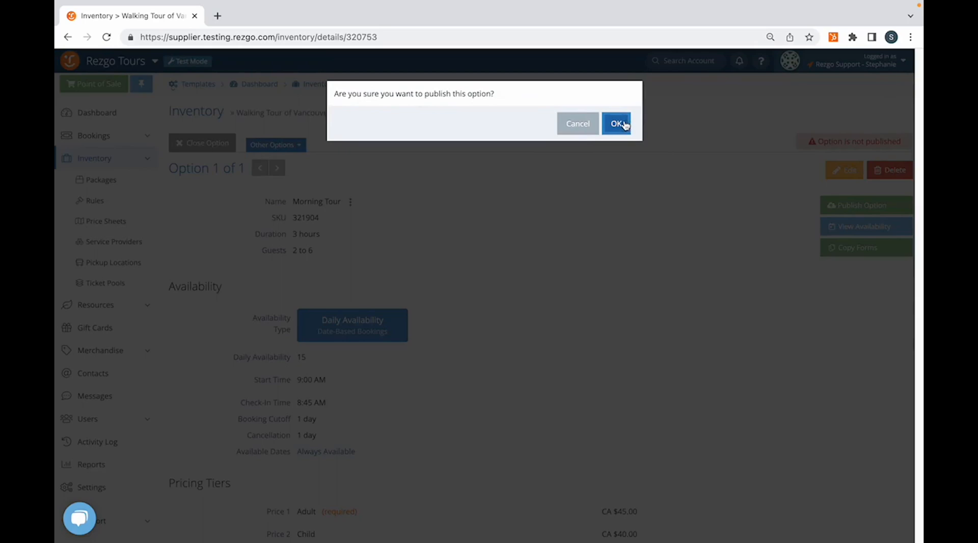
click(623, 119)
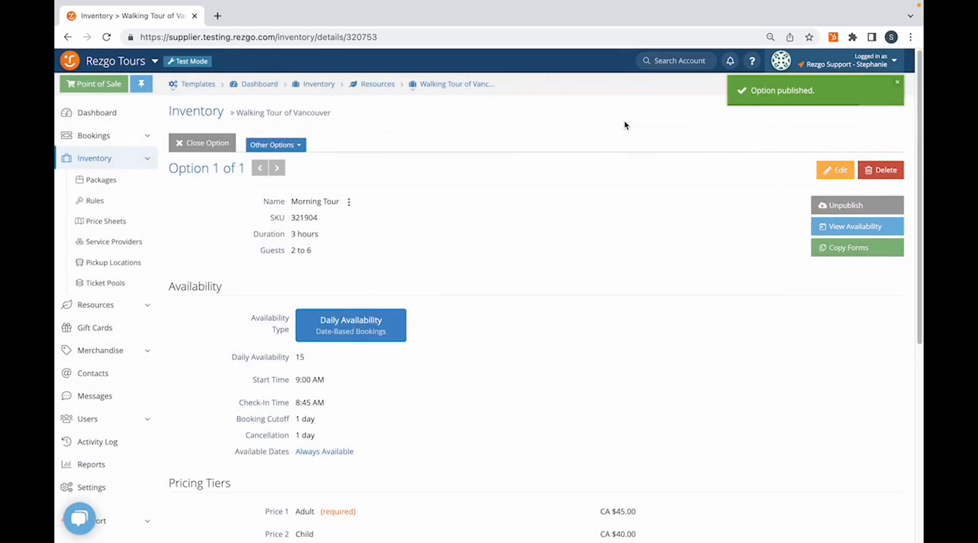
Step: Close the option view and duplicate the Morning Tour option in the item's bookable options
click(232, 142)
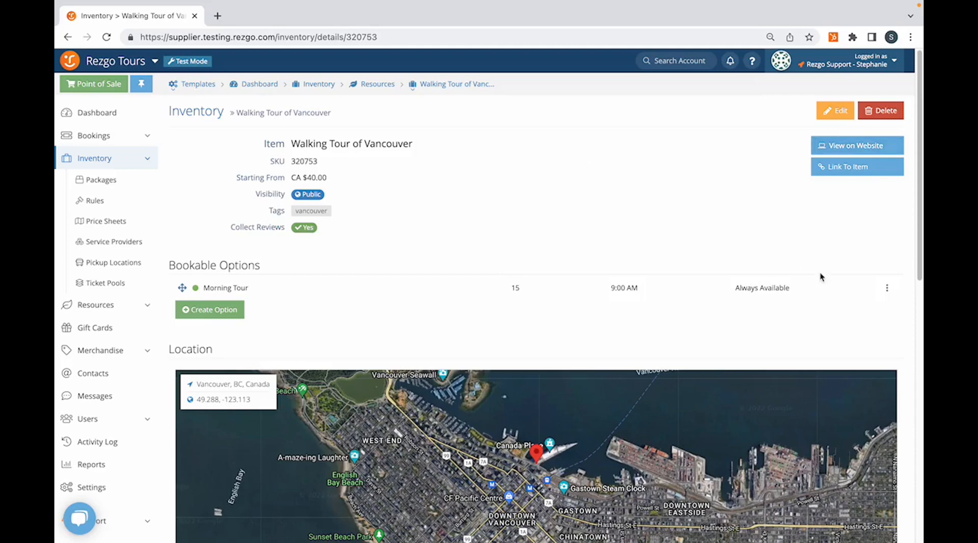
click(887, 288)
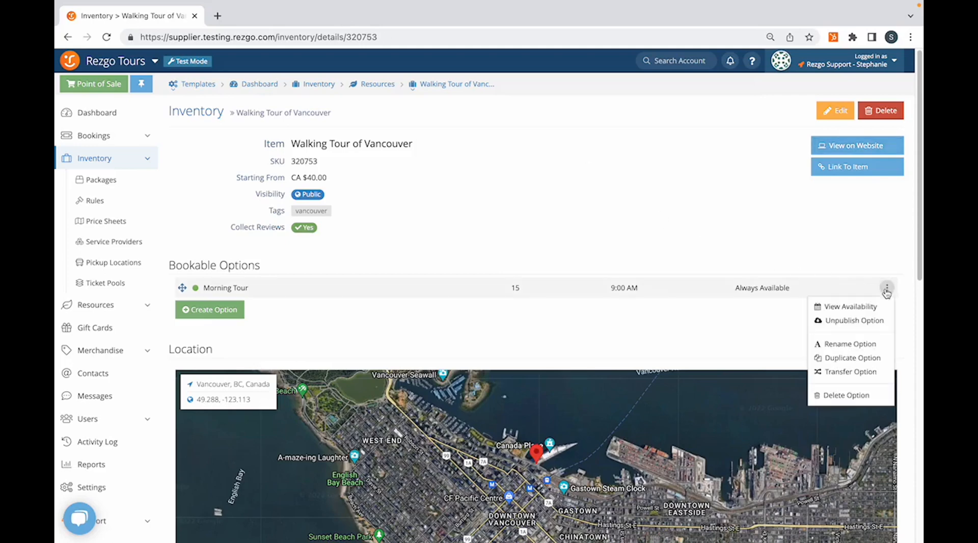
click(837, 361)
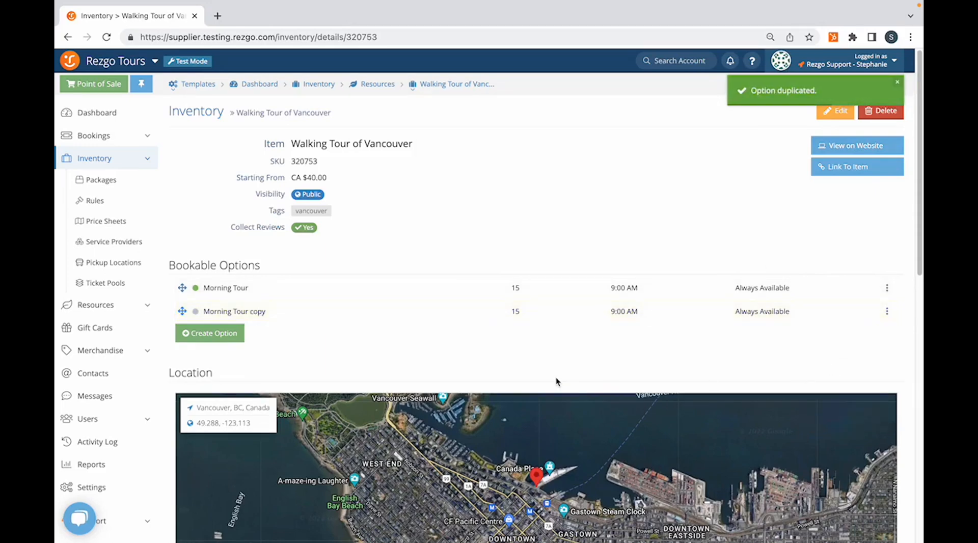
Step: Open the "Morning Tour copy" option for editing and rename it "Afternoon Tour"
click(375, 312)
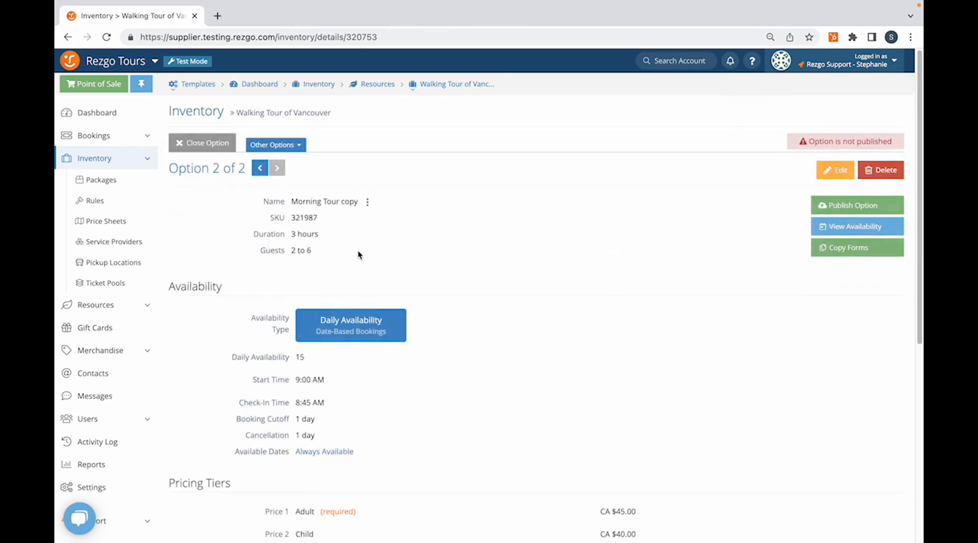
scroll(358, 253, down, 3)
scroll(358, 255, down, 4)
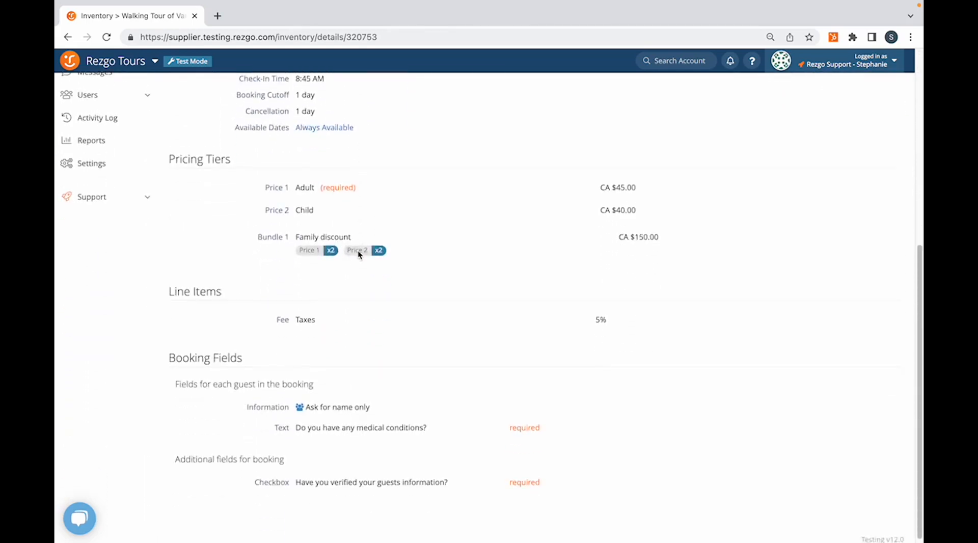
scroll(357, 250, up, 7)
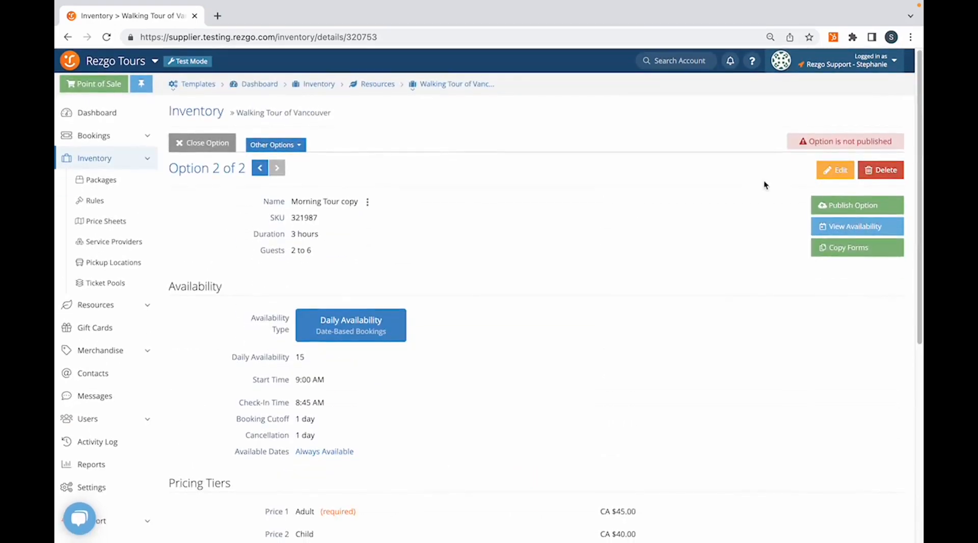
click(825, 175)
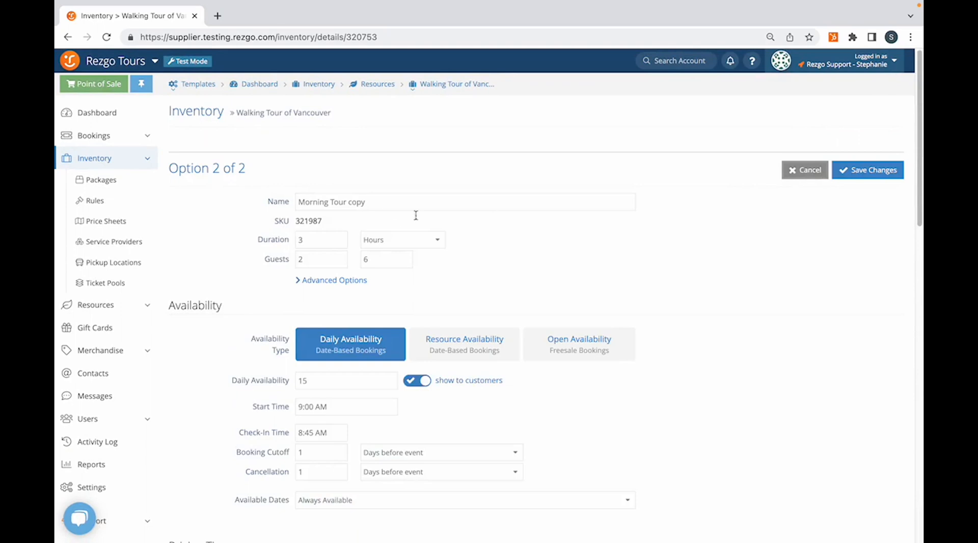
triple_click(391, 202)
text(Aft)
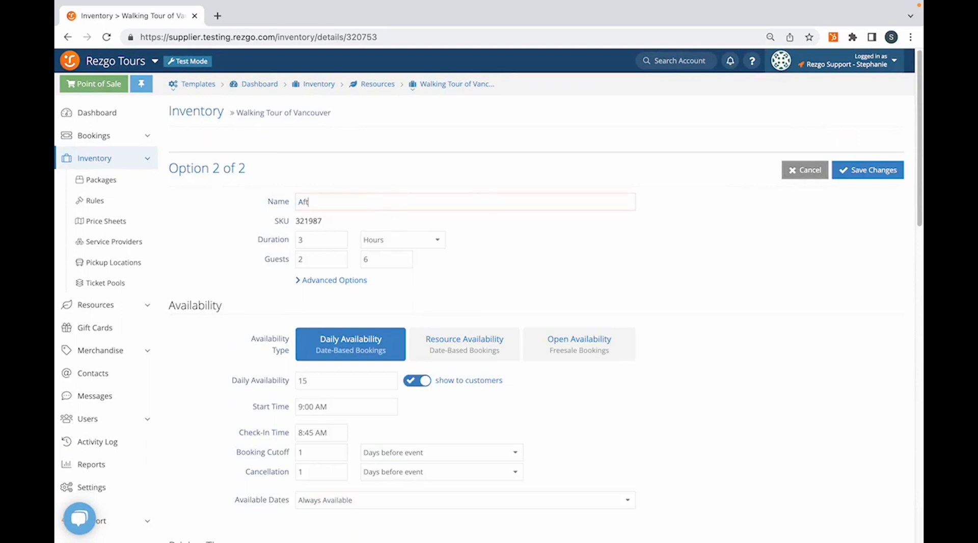
text(ernoon Tour)
Step: Set the Afternoon Tour's start time to 12:00 PM and its check-in time to 11:45 AM
scroll(344, 340, down, 1)
click(314, 360)
click(310, 294)
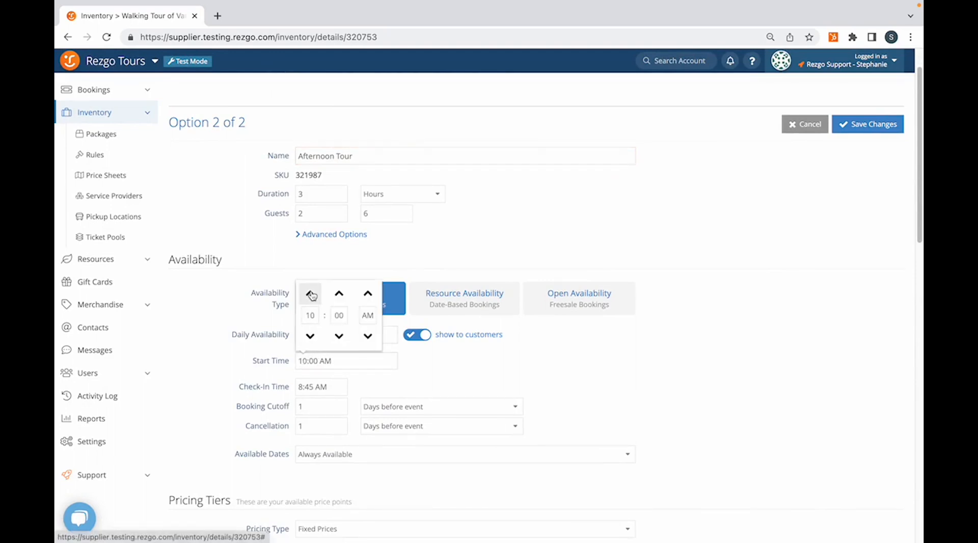
click(310, 294)
click(311, 388)
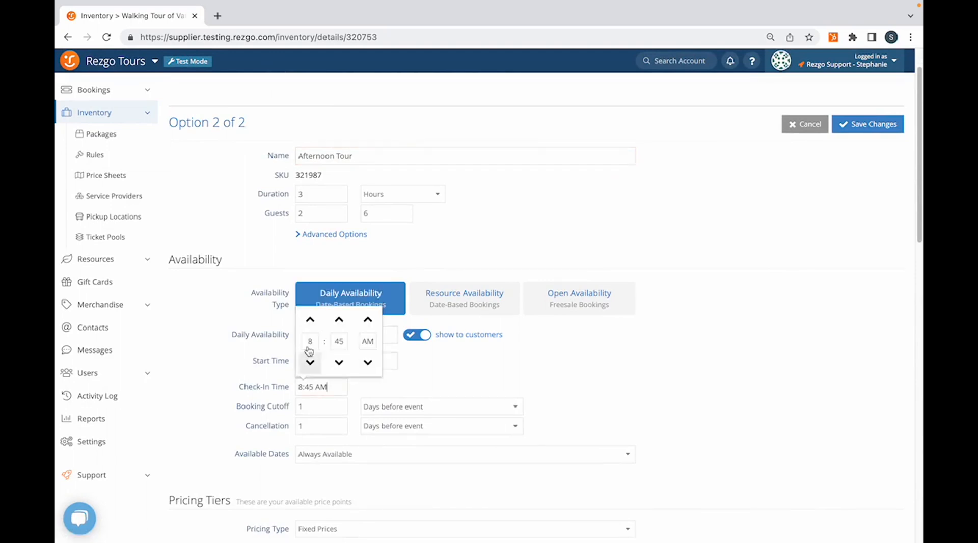
click(310, 319)
click(310, 319)
click(310, 319)
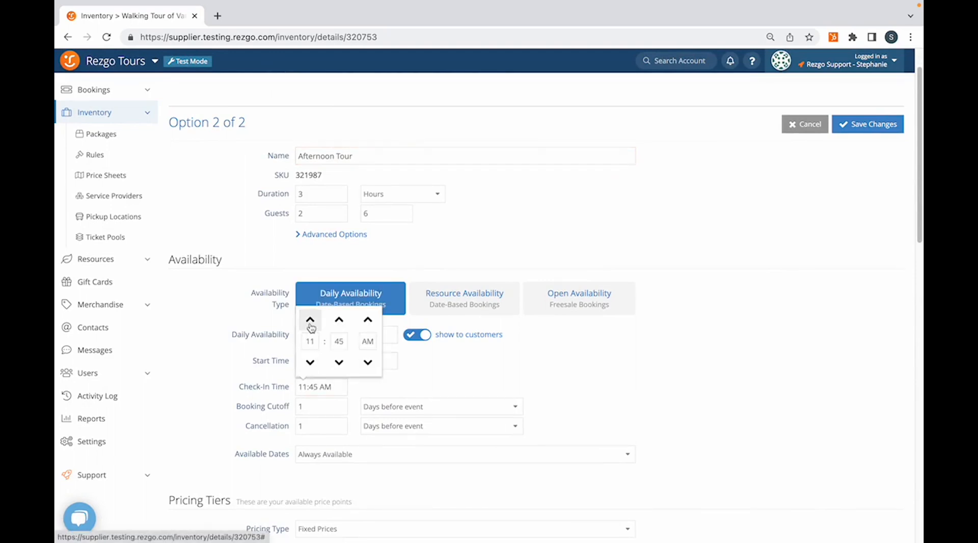
click(429, 371)
Step: Check the copied pricing, line items and booking fields, and save the changes to the Afternoon Tour option
scroll(637, 288, down, 10)
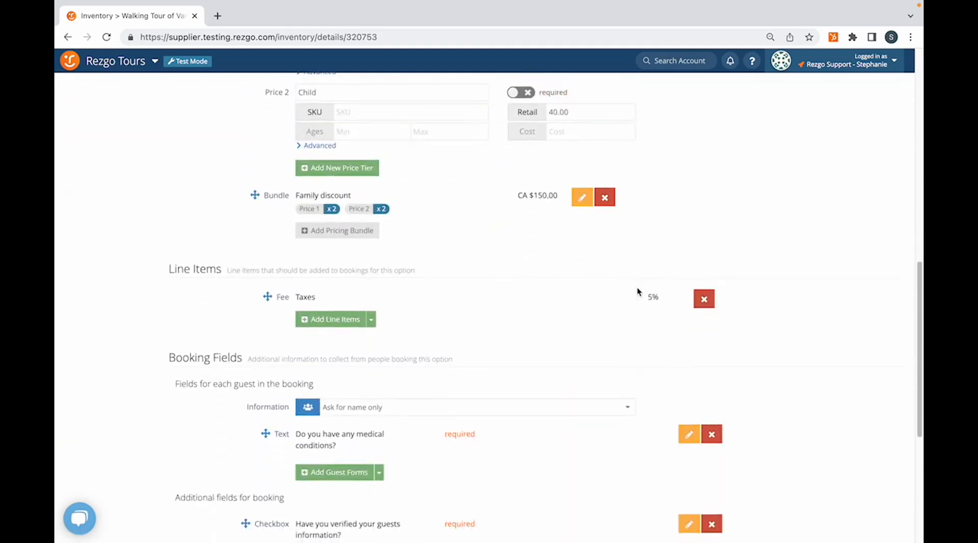
scroll(637, 287, up, 11)
click(844, 174)
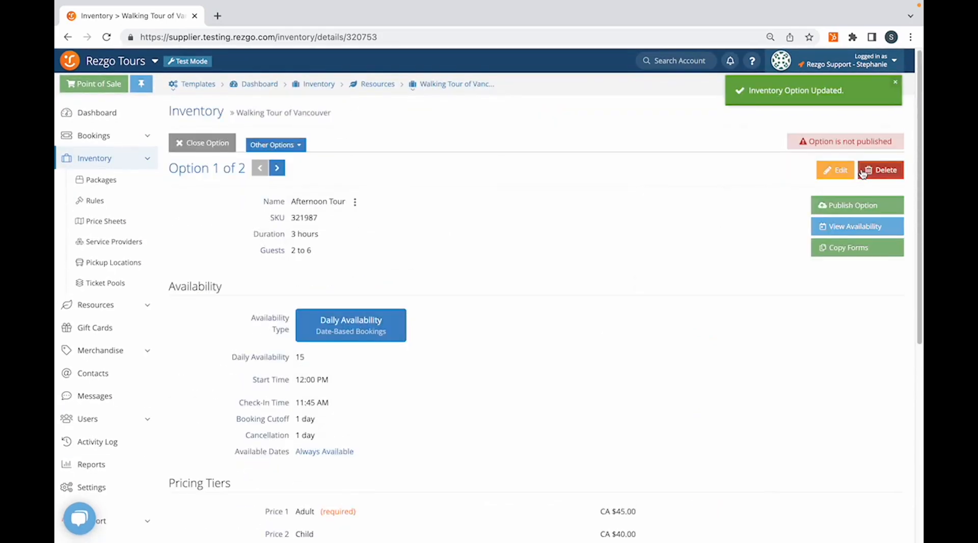
Step: Publish the Afternoon Tour option, confirm the publication, and close the option view
click(851, 207)
click(614, 108)
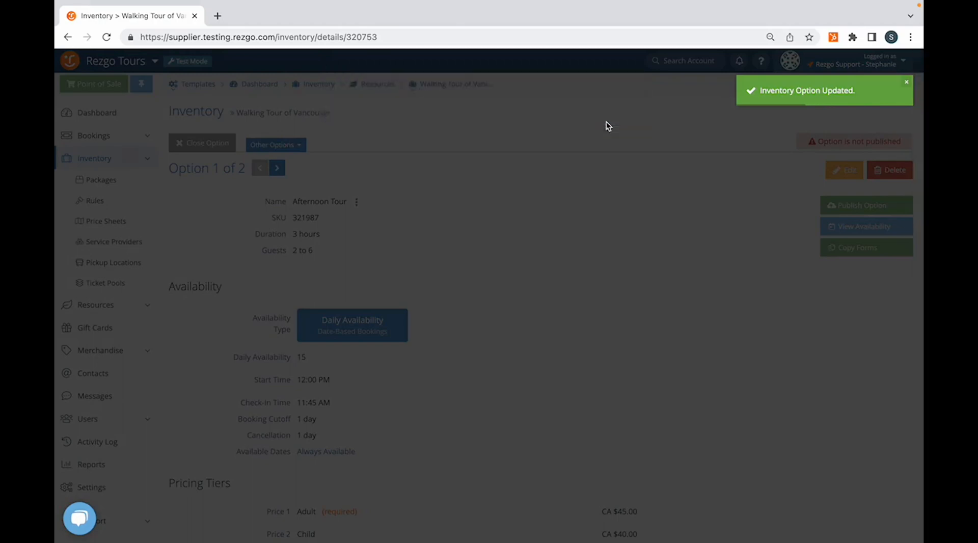
click(192, 146)
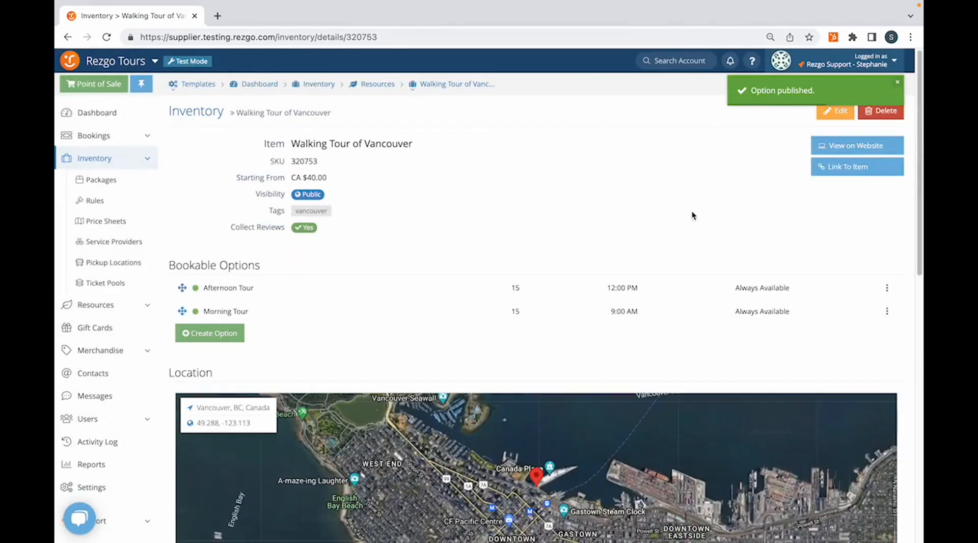
Step: Preview the Walking Tour of Vancouver on the website, check the Morning Tour and Afternoon Tour booking options, and close the preview
click(854, 145)
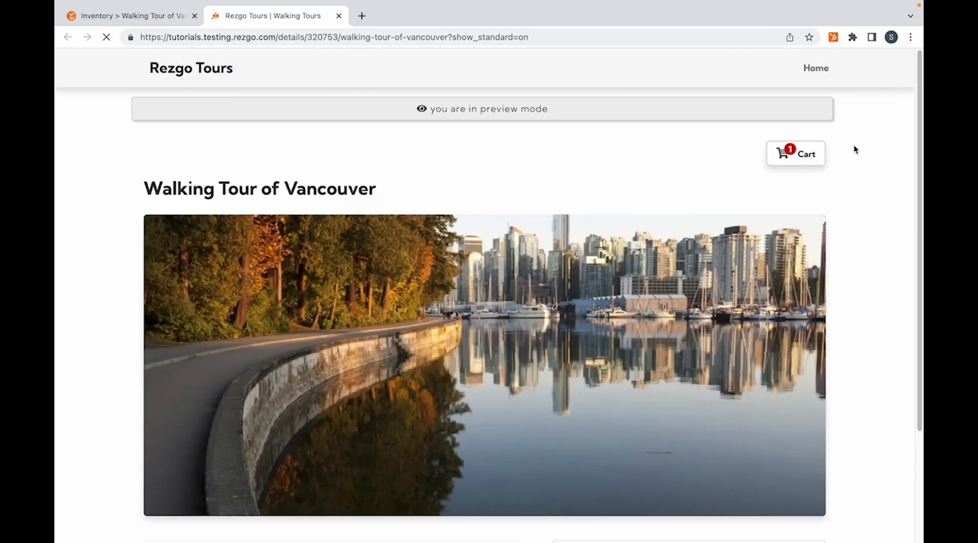
scroll(854, 146, down, 6)
scroll(853, 145, down, 4)
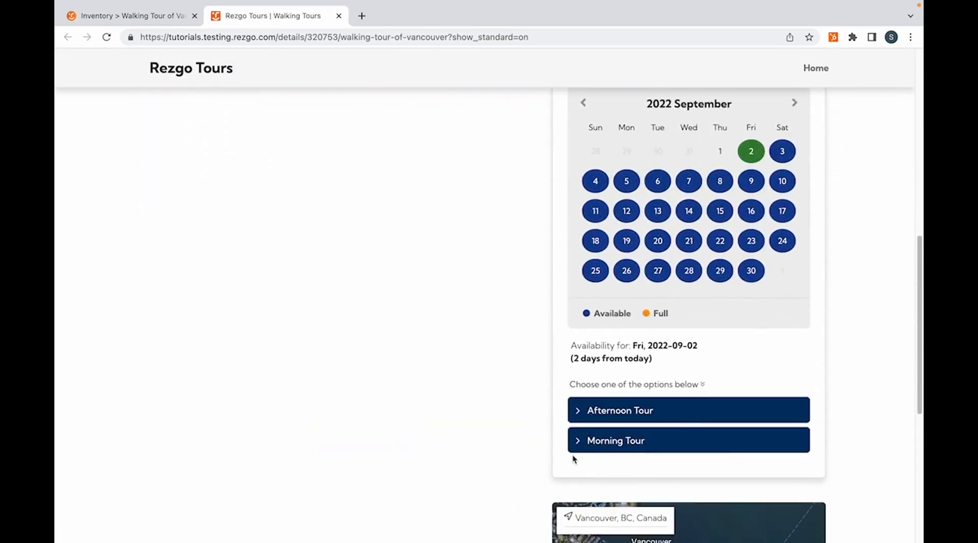
click(579, 441)
click(580, 410)
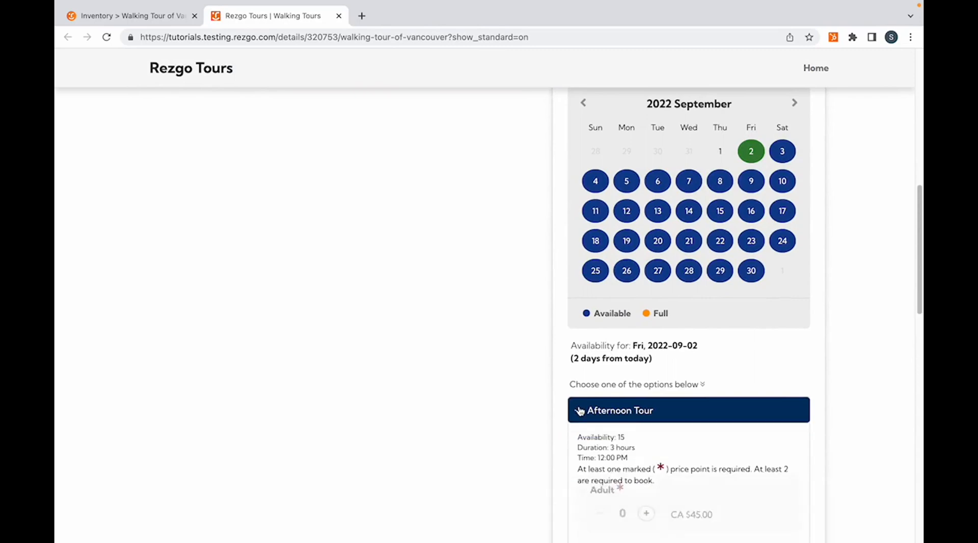
scroll(579, 407, down, 2)
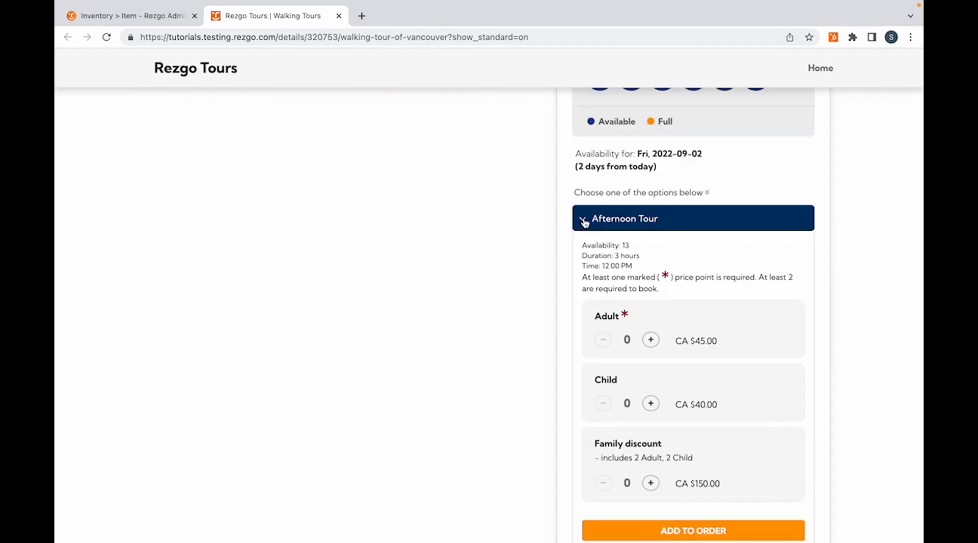
click(584, 223)
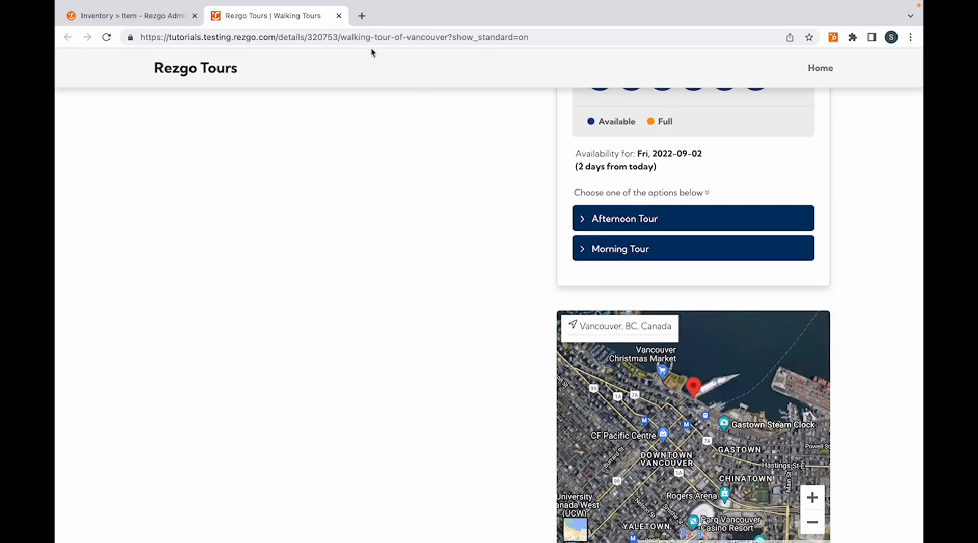
click(339, 16)
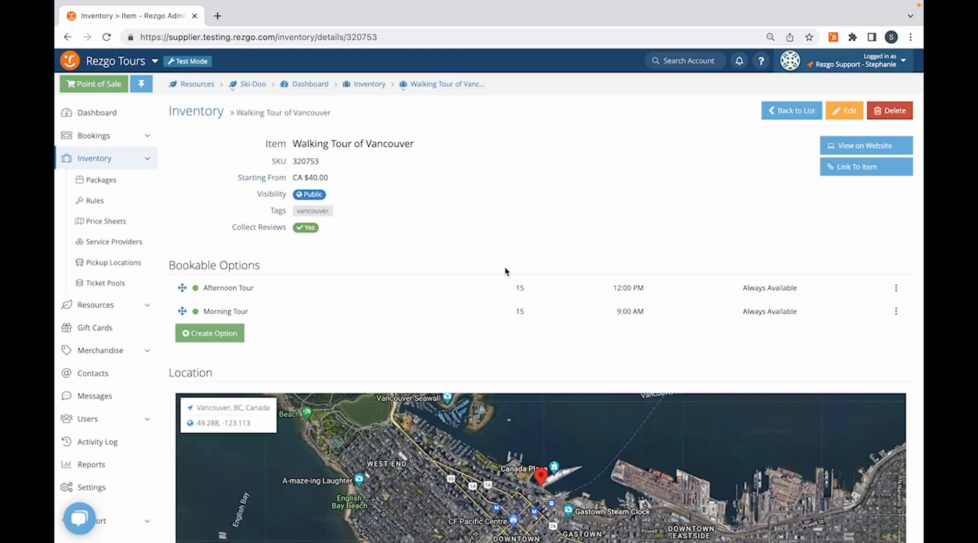